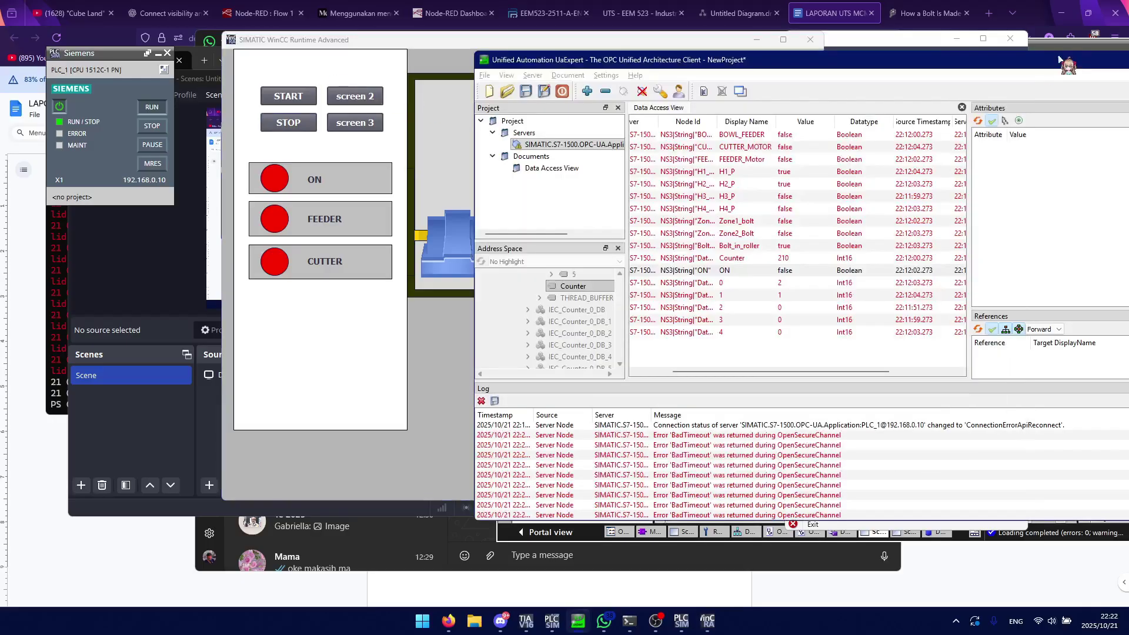
Switch to TIA Portal and open the Main [OB1] program block of the BOLT_FACTORY project.
left_click(1044, 65)
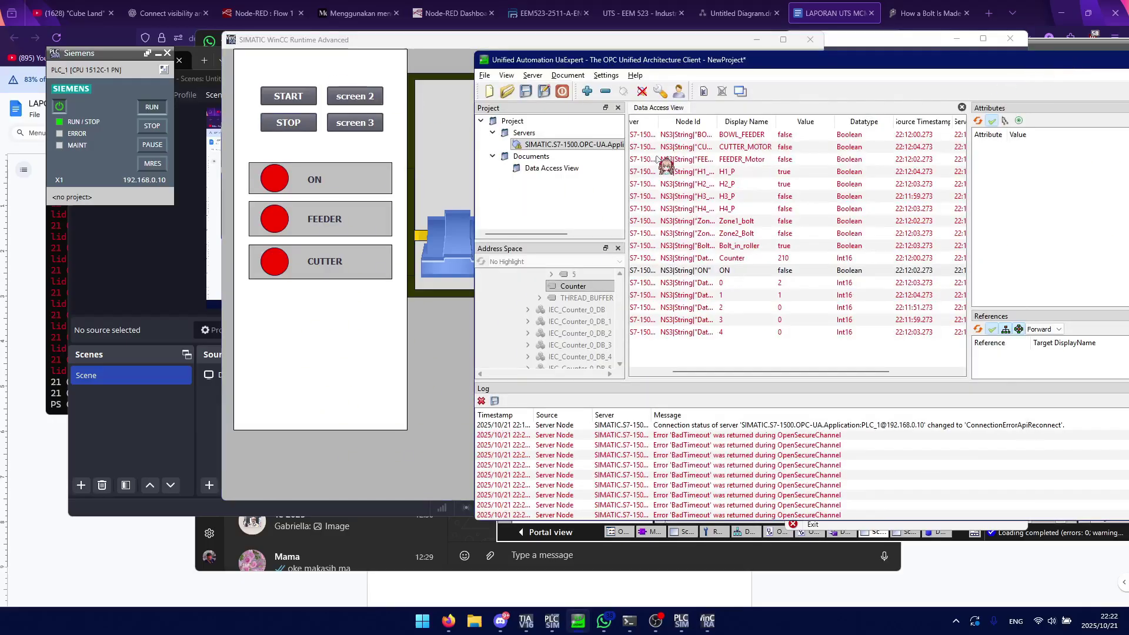
left_click(432, 43)
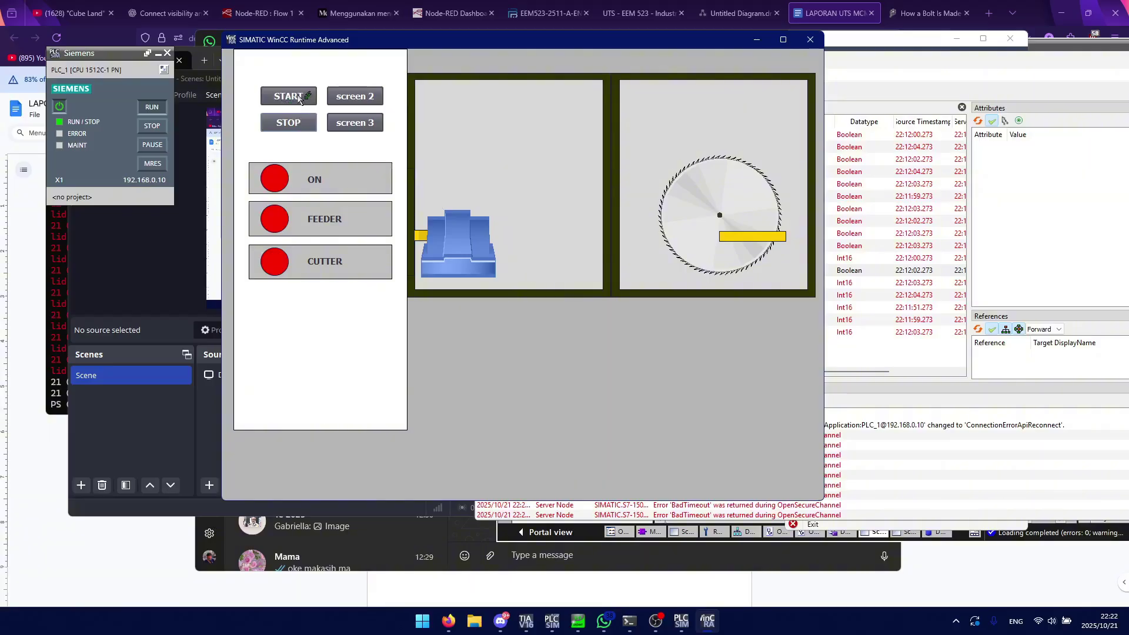
left_click(525, 620)
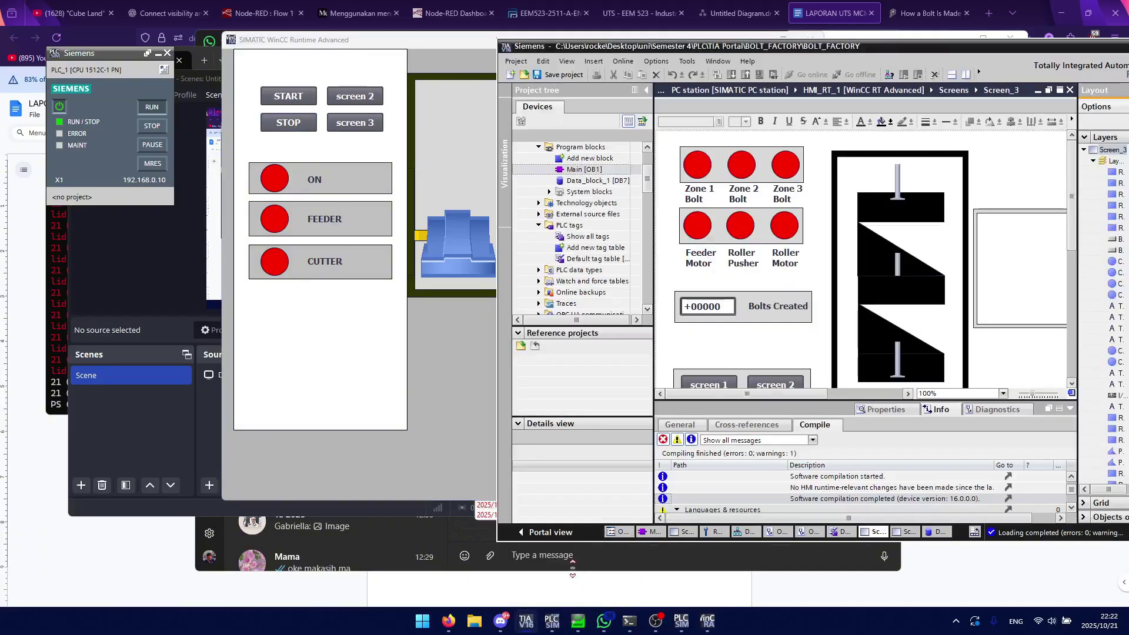
left_click(653, 532)
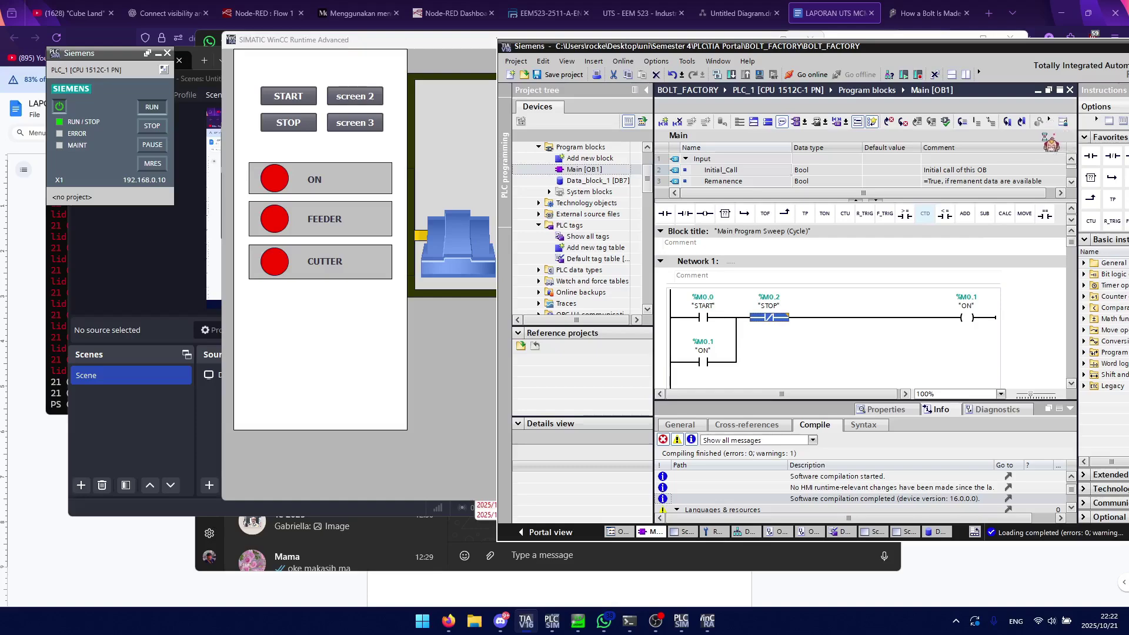
Start the bolt process in the SIMATIC WinCC Runtime and open screen 2.
left_click(454, 42)
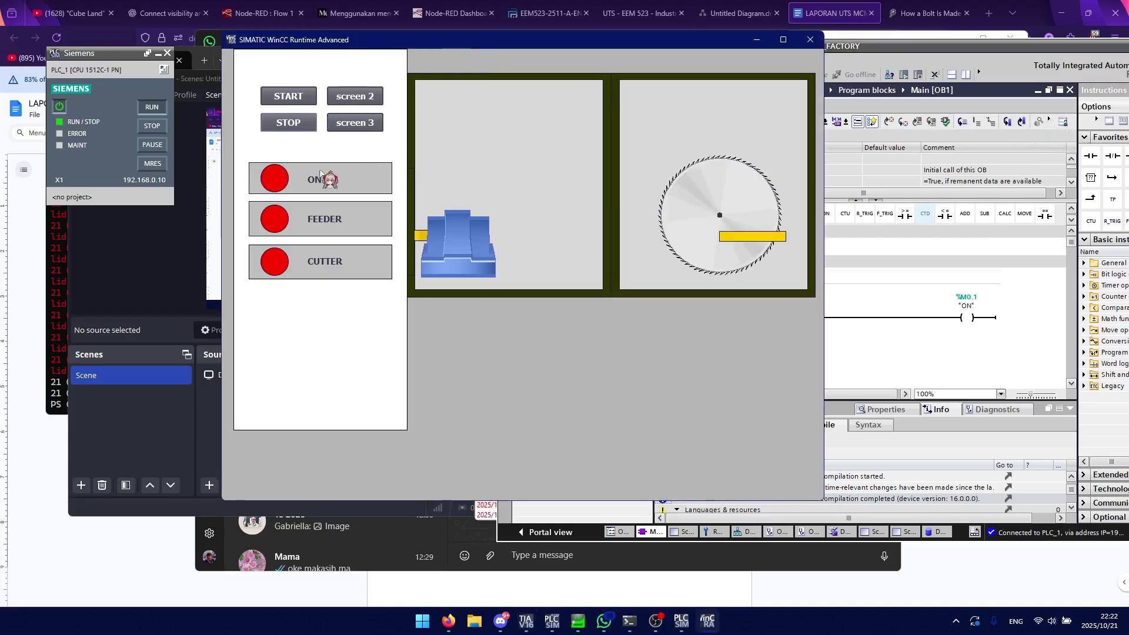
left_click(288, 97)
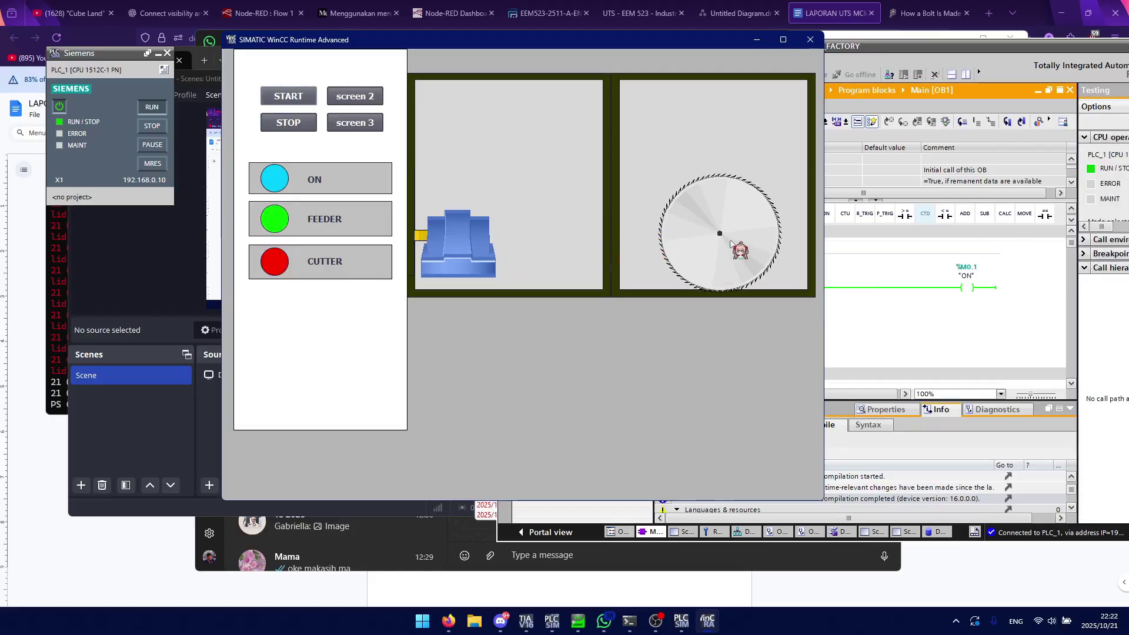
left_click(369, 100)
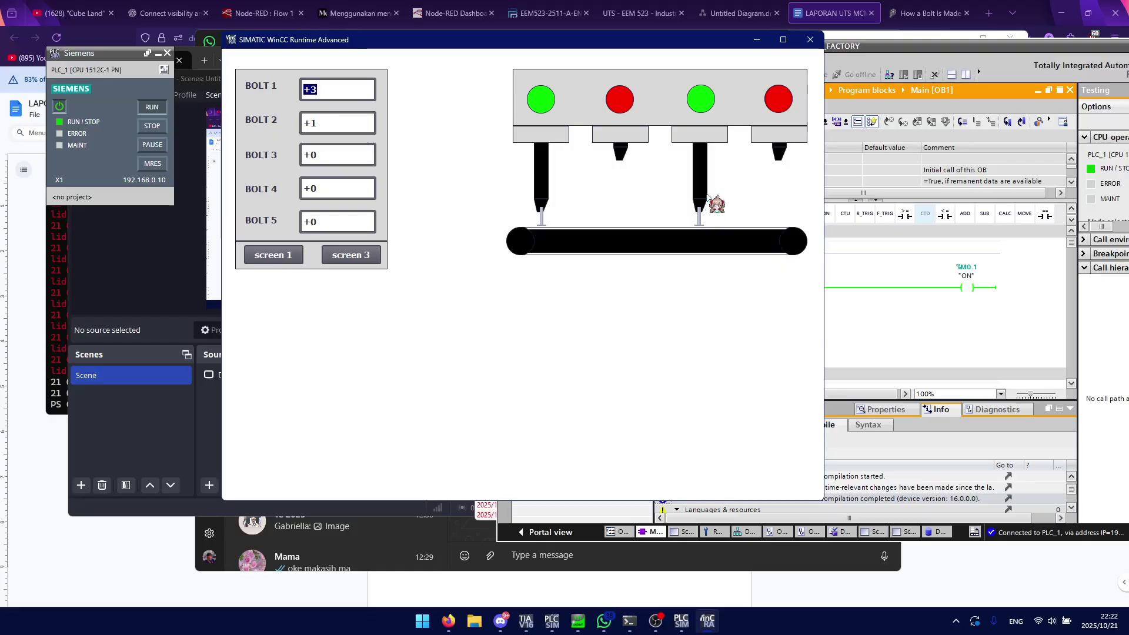
Switch to the browser article on how a bolt is made and review its manufacturing stages from Cutoff through Finished.
left_click(926, 13)
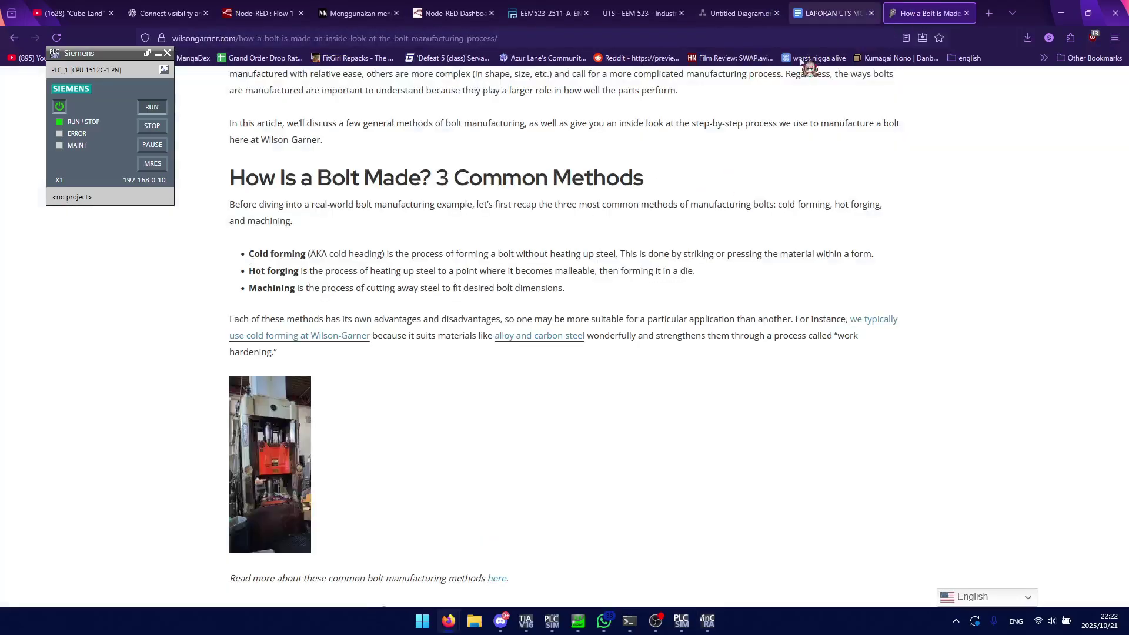
scroll(554, 175, "up", 8)
left_click_drag(95, 54, 78, 112)
scroll(390, 264, "down", 15)
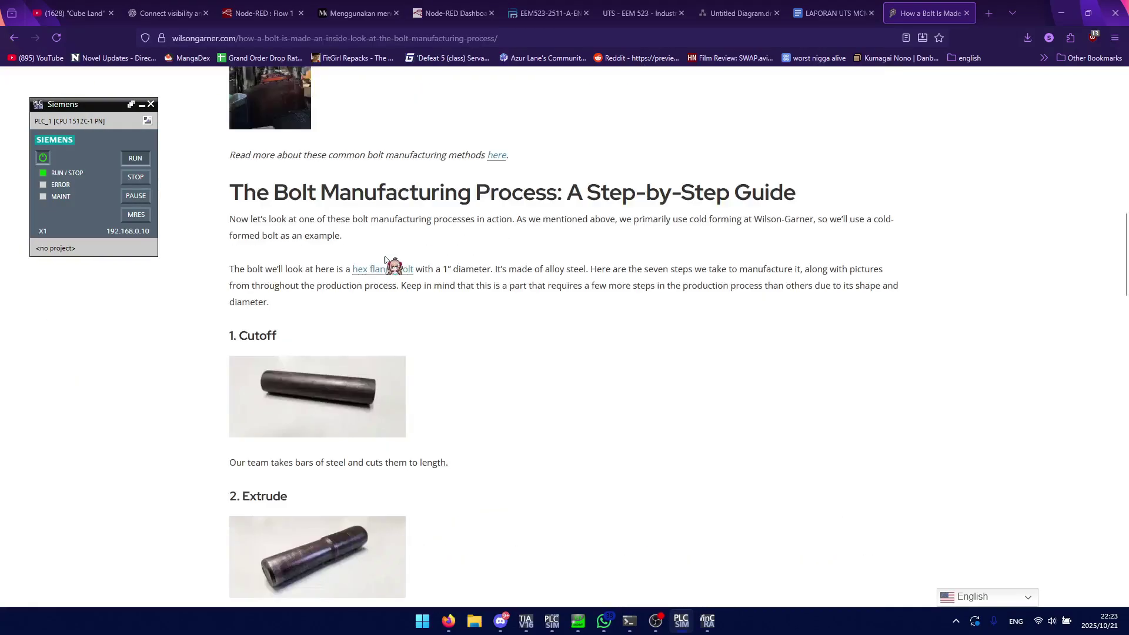
scroll(388, 260, "up", 2)
scroll(393, 258, "down", 12)
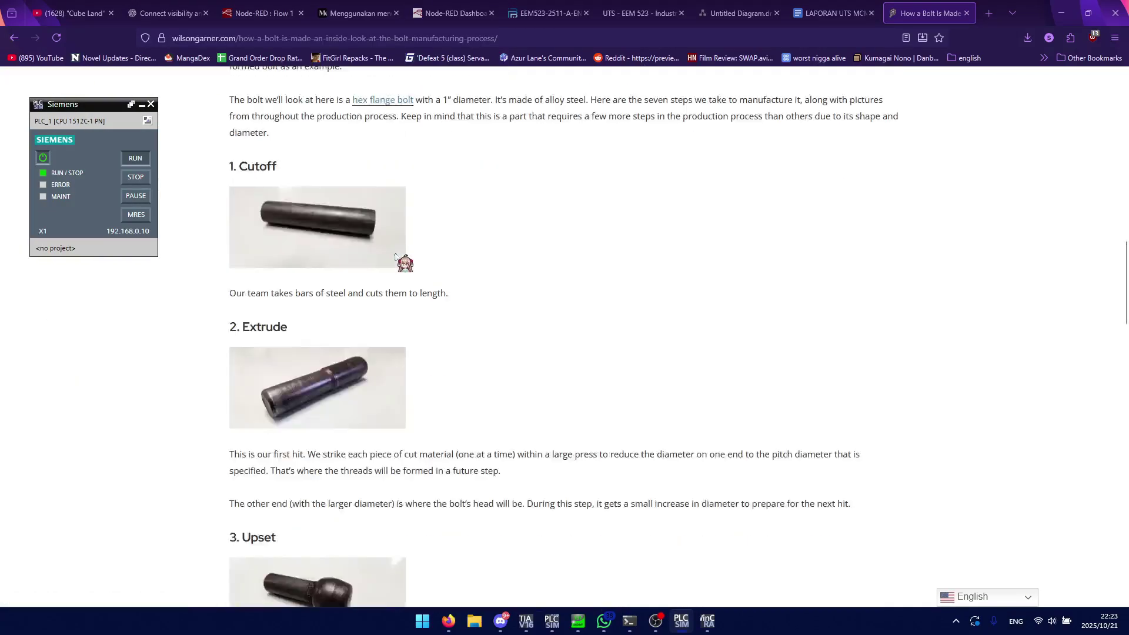
scroll(396, 256, "down", 8)
scroll(391, 254, "up", 20)
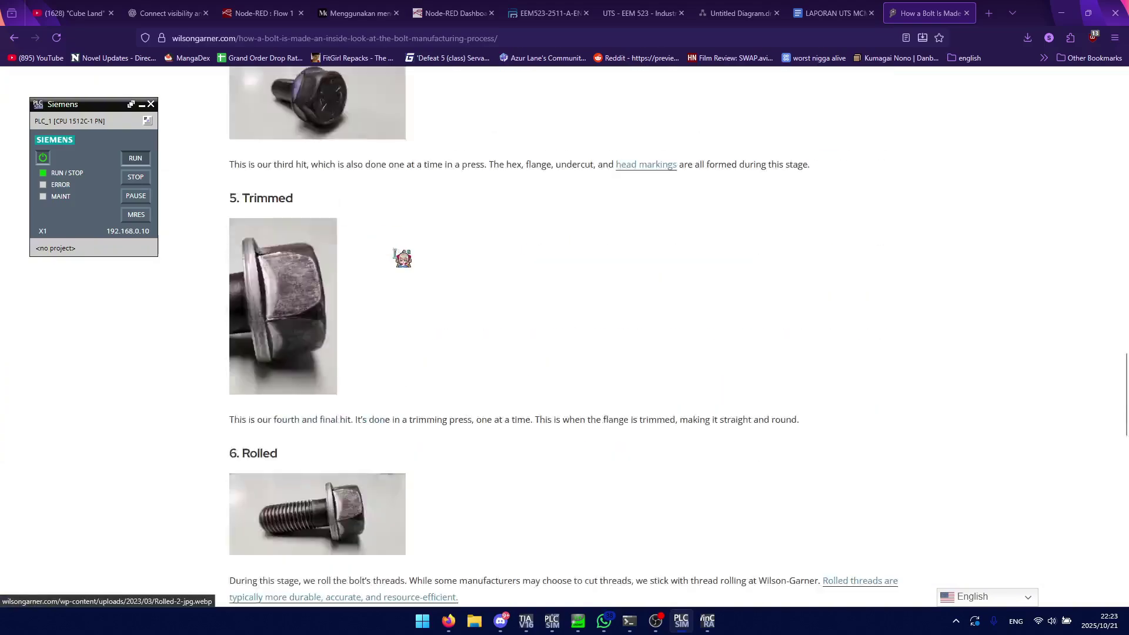
scroll(380, 253, "down", 20)
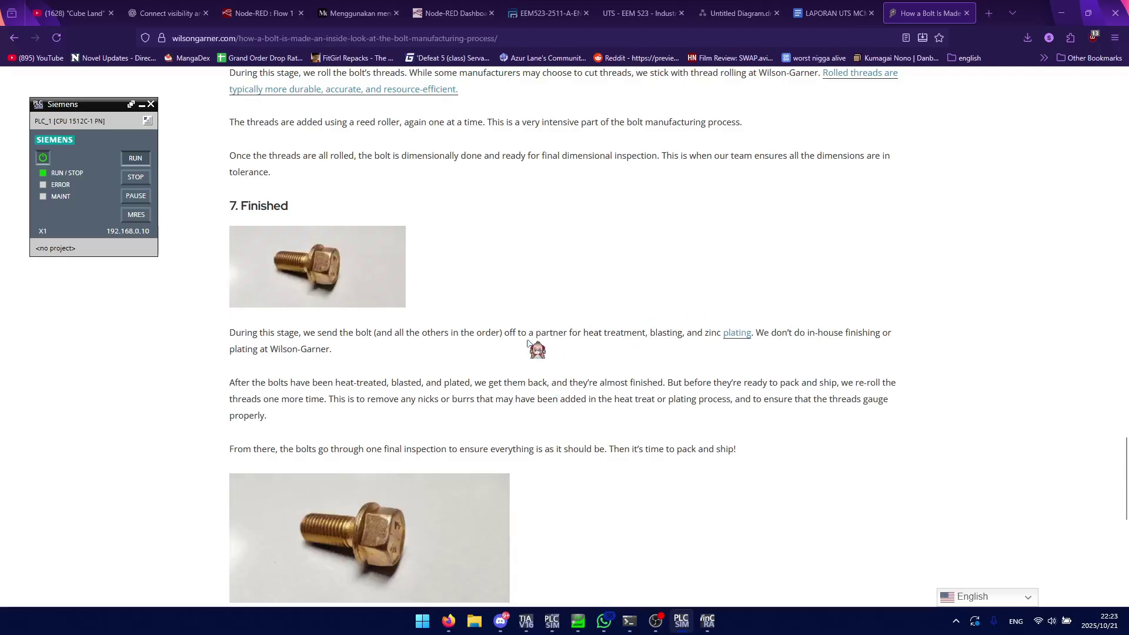
Examine the Rolled and Finished stages of the article, highlighting the sentence about manufacturers' choice of threading.
left_click_drag(404, 332, 640, 338)
left_click(641, 337)
scroll(615, 291, "up", 2)
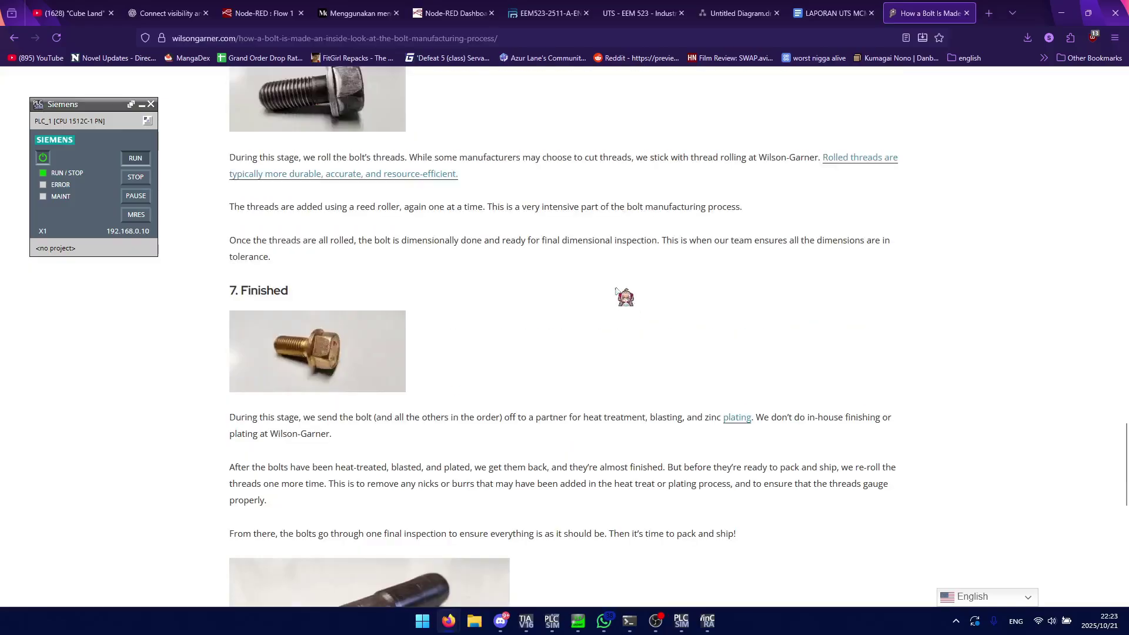
scroll(617, 292, "down", 6)
scroll(606, 305, "up", 10)
left_click_drag(404, 411, 582, 411)
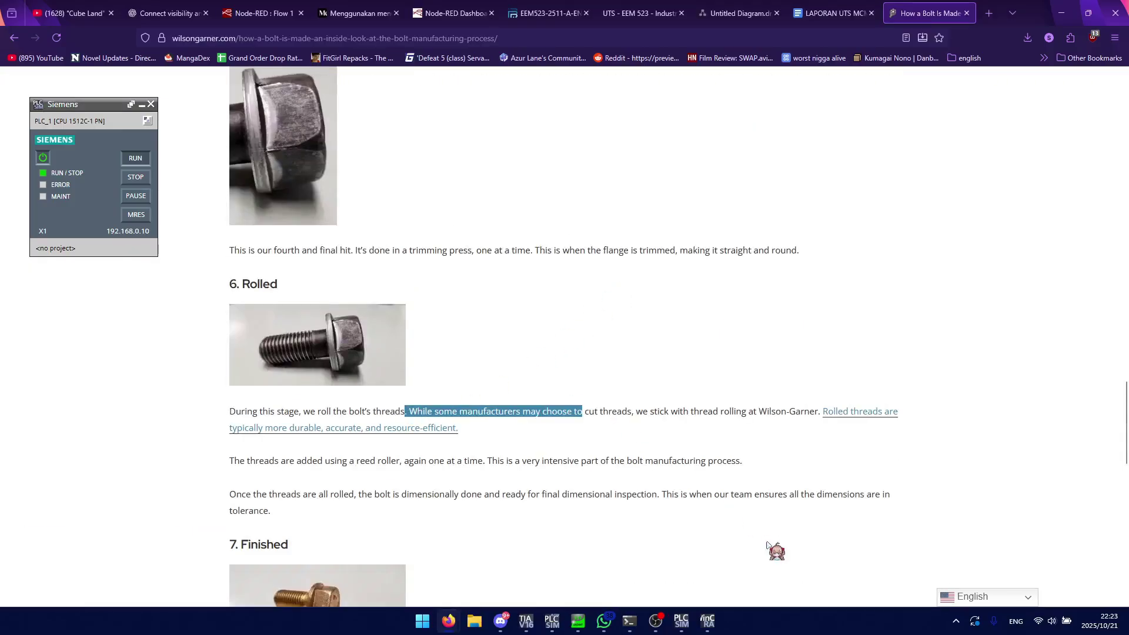
Return to the SIMATIC WinCC Runtime and examine the bolt values and hammer stations on screen 2.
left_click(830, 14)
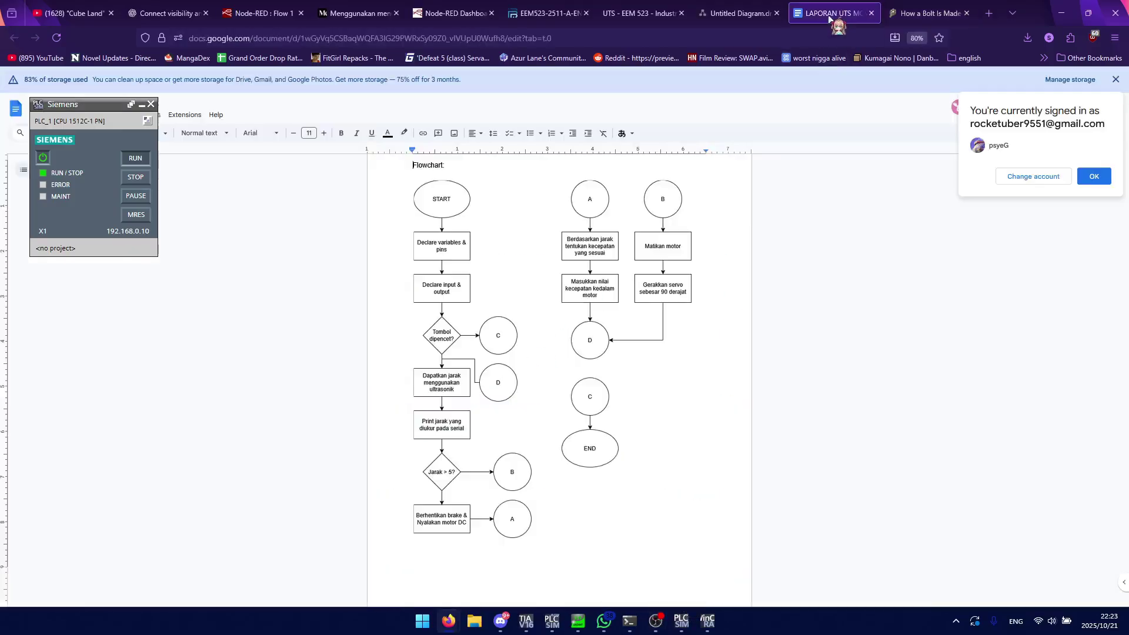
left_click(681, 620)
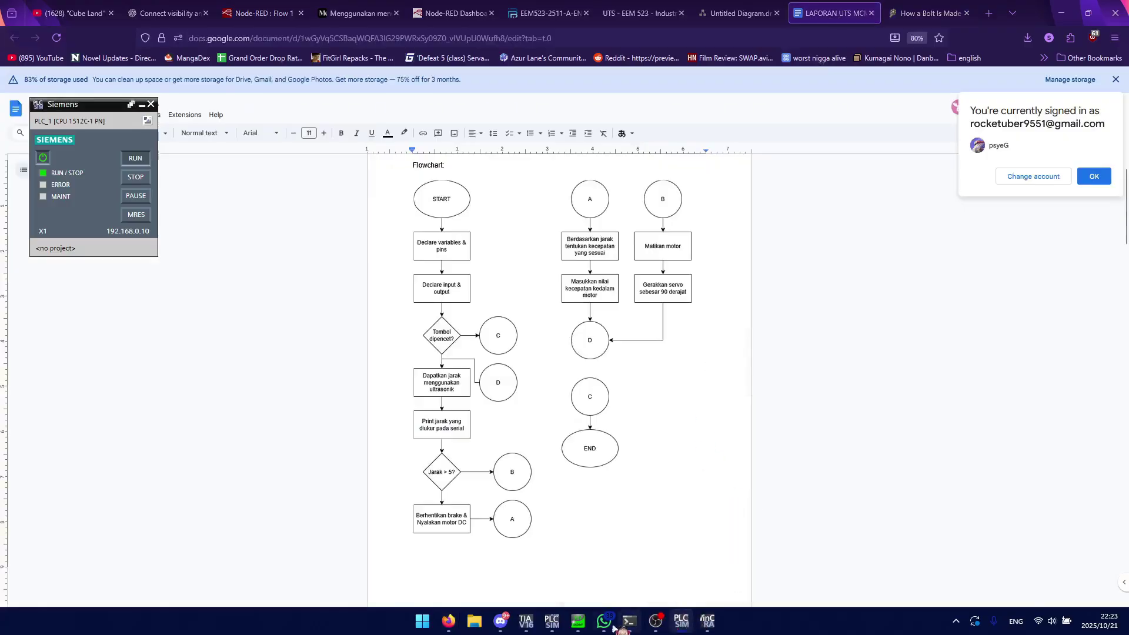
left_click(525, 620)
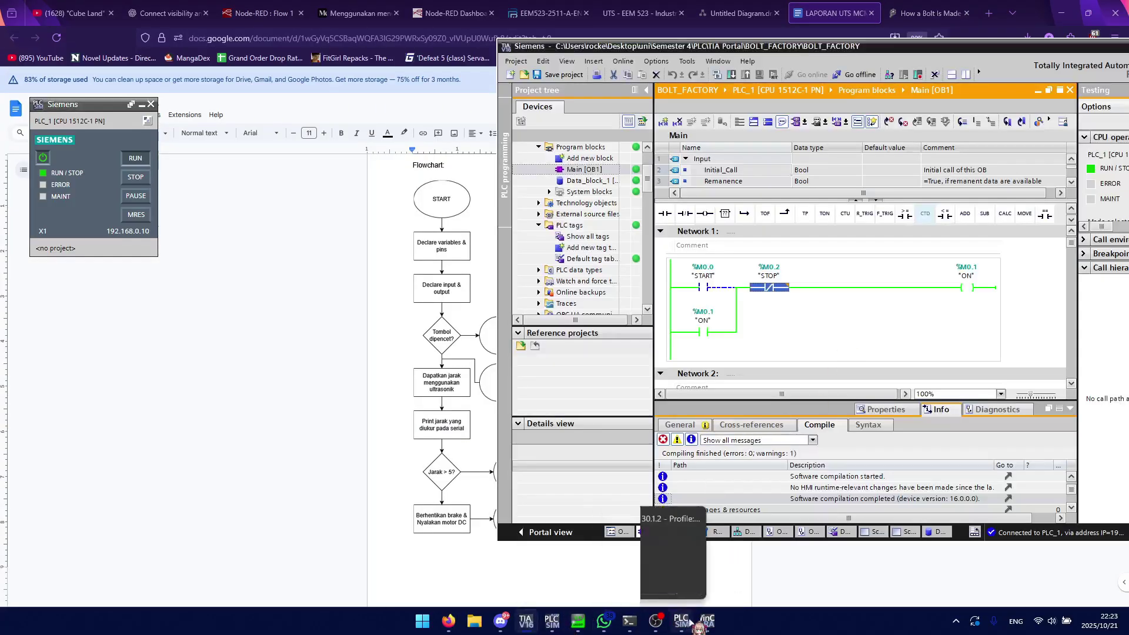
left_click(706, 622)
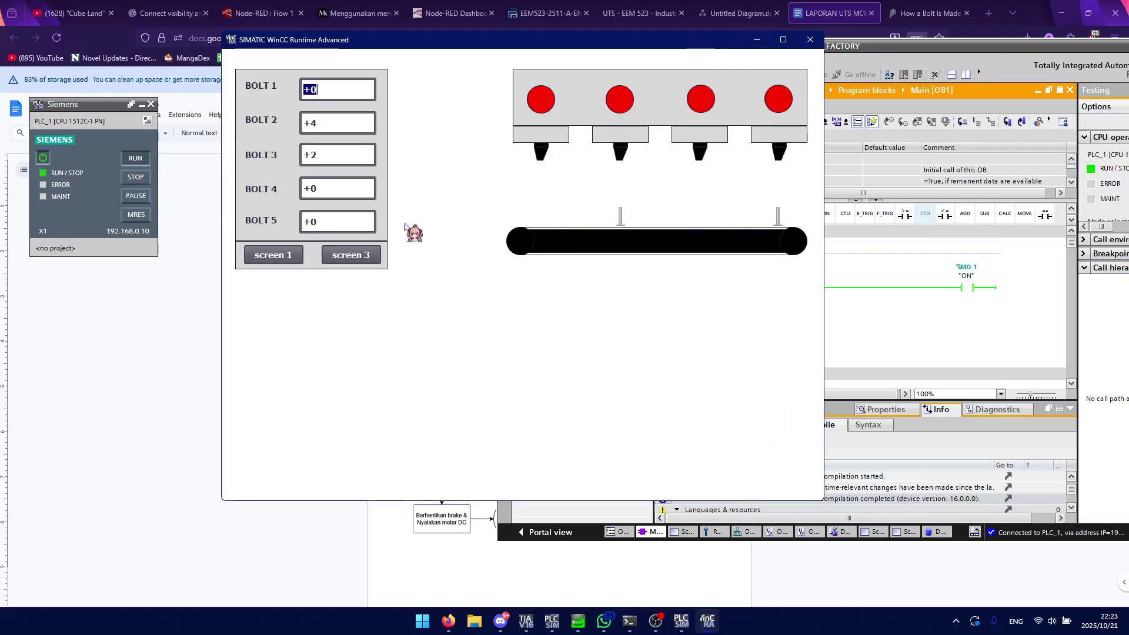
View the bolt roller on screen 3, the feeder and cutter on screen 1, and the hammer stations on screen 2.
left_click(369, 253)
left_click(358, 120)
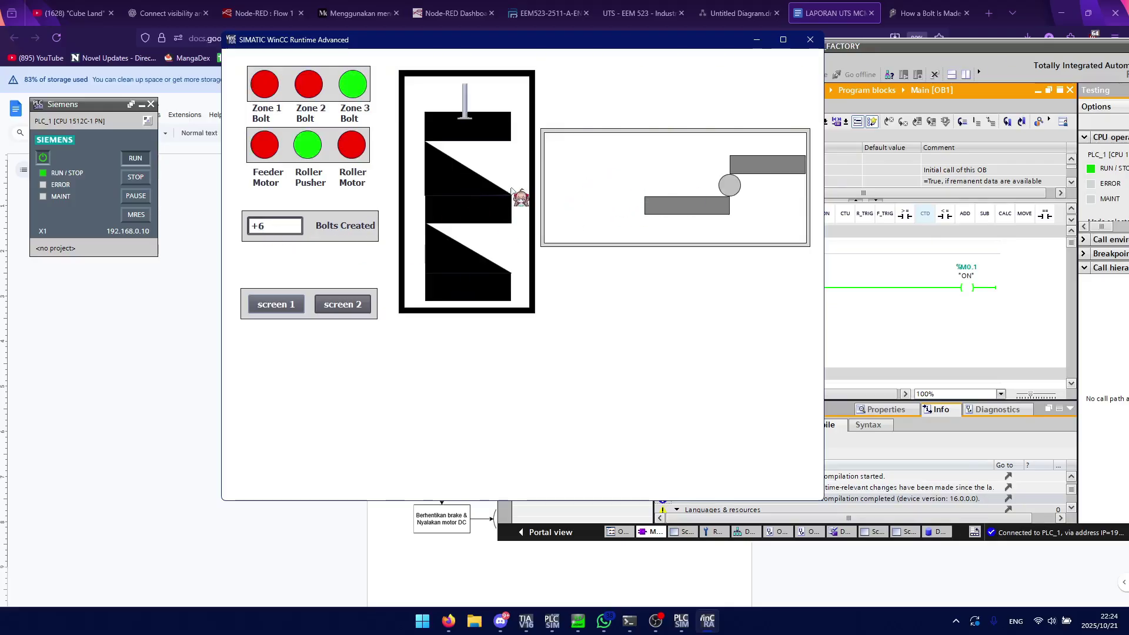
left_click(322, 301)
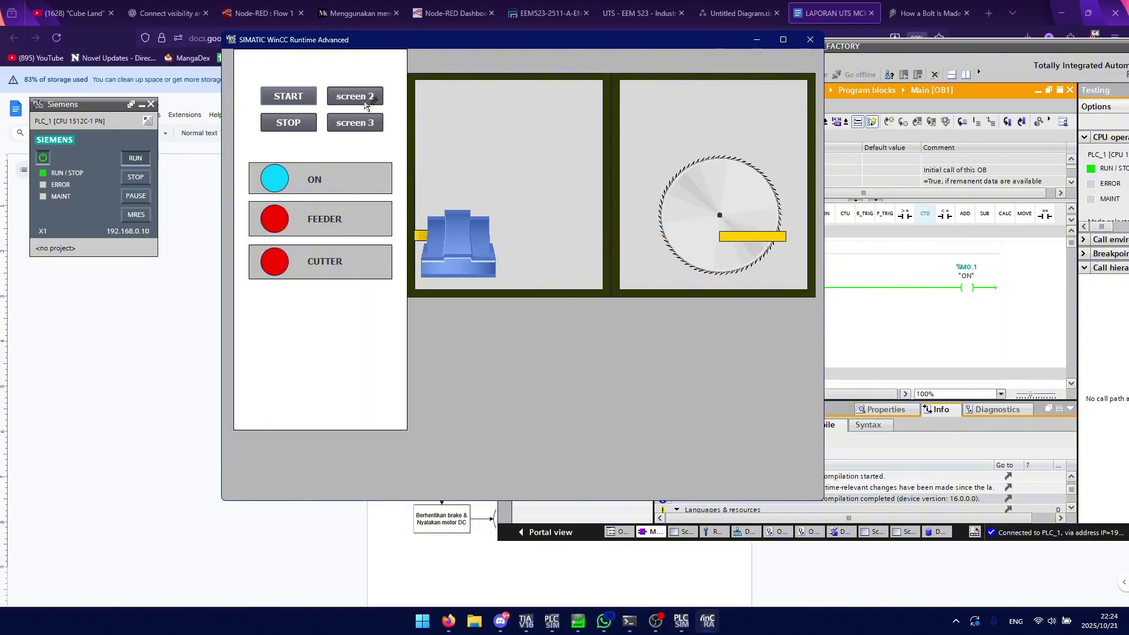
left_click(367, 100)
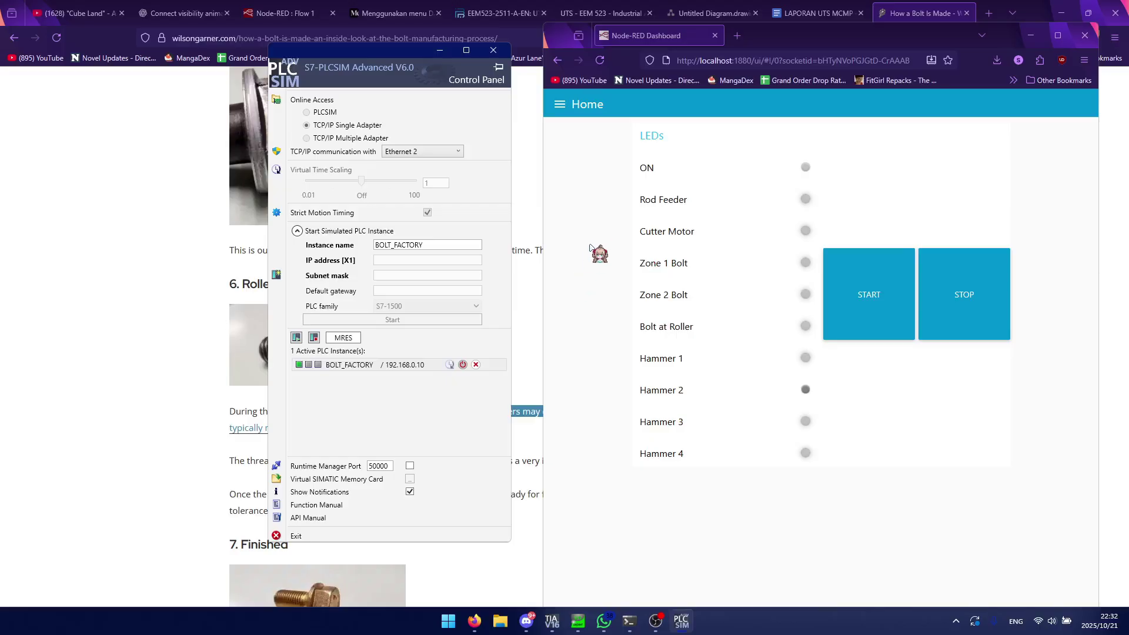
Move the PLCSIM control panel aside and bring up UaExpert to examine the PLC tags in the Data Access View.
left_click_drag(365, 69, 294, 68)
mouse_move(578, 621)
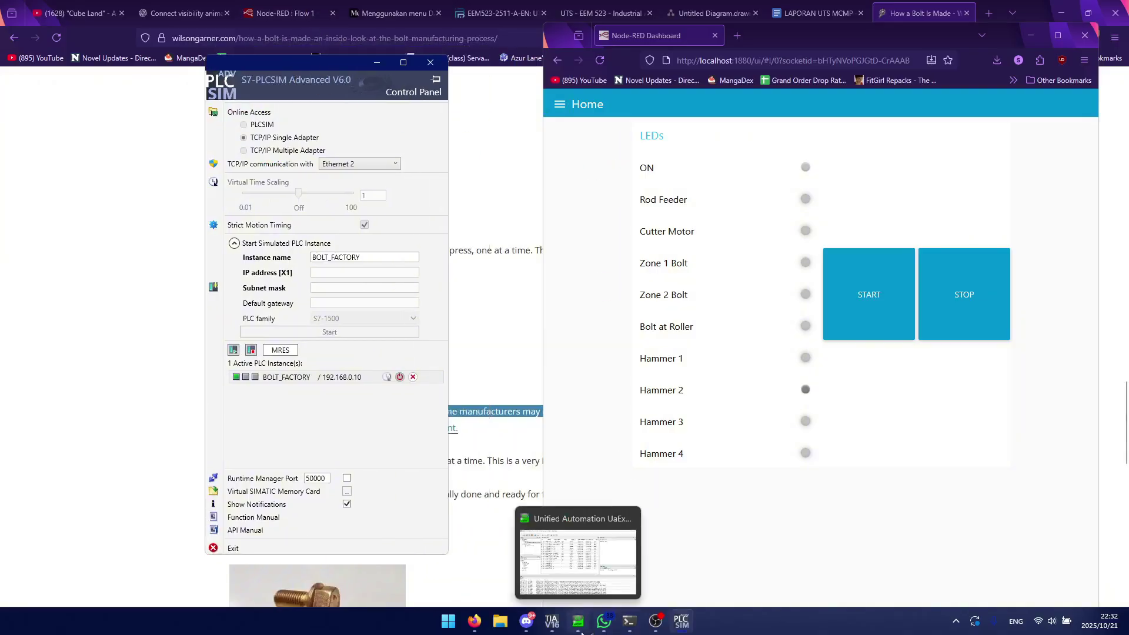
left_click(646, 538)
left_click_drag(538, 52, 430, 43)
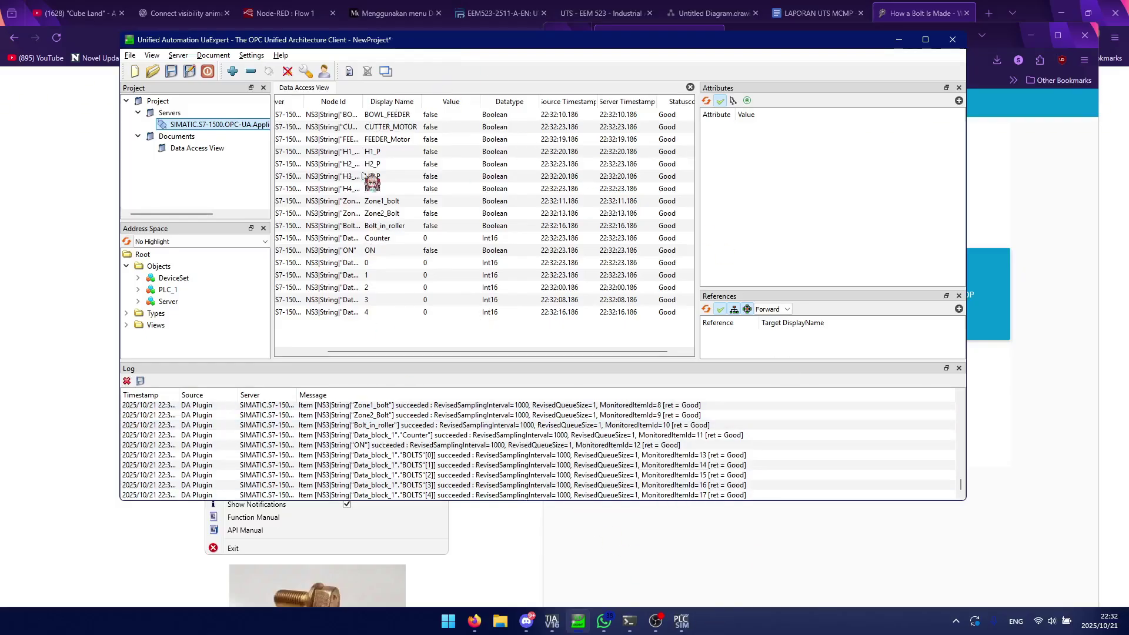
Open the Node-RED flow and move the main OPC UA Client node up, midway between the item and debug nodes.
left_click(294, 13)
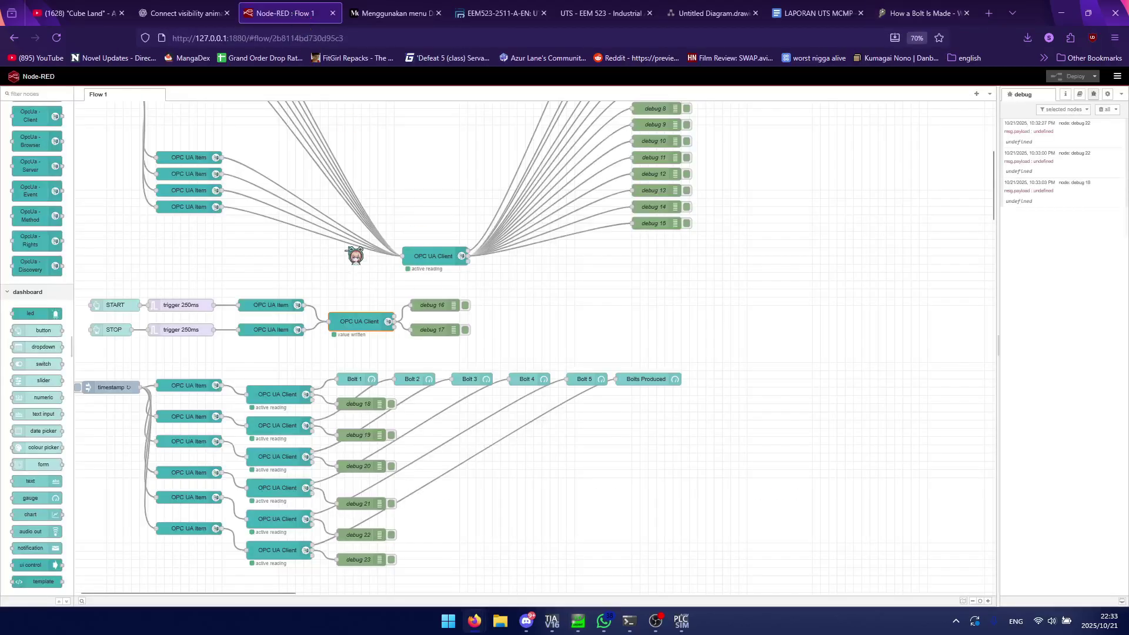
scroll(304, 261, "up", 3)
scroll(406, 290, "up", 2)
scroll(434, 282, "down", 2)
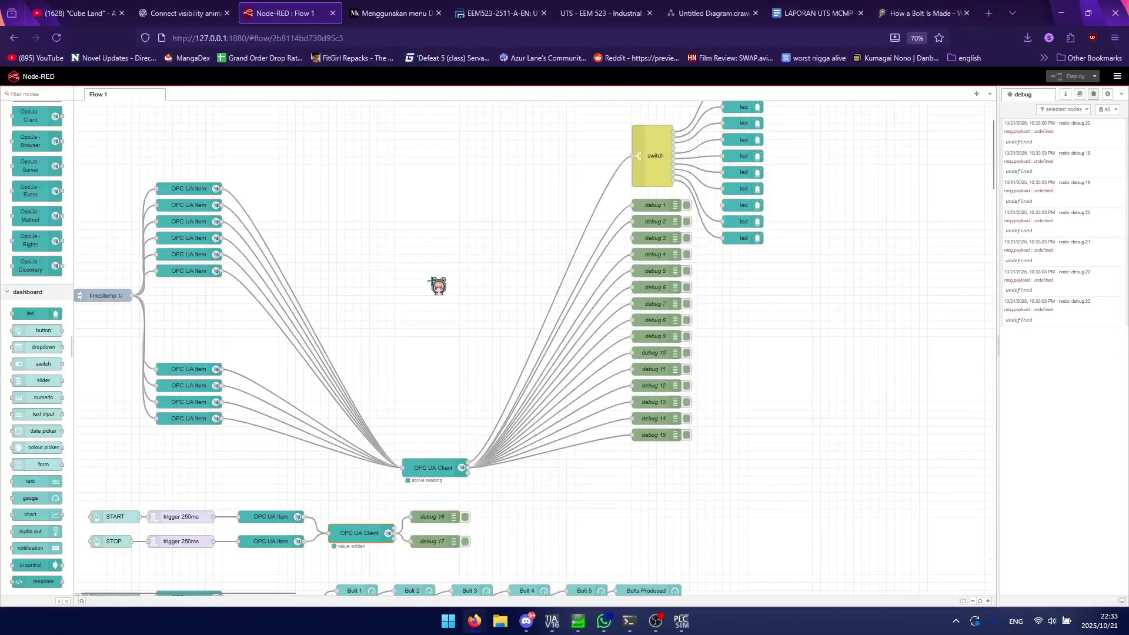
scroll(440, 279, "up", 1)
scroll(449, 275, "down", 2)
left_click_drag(433, 382, 424, 235)
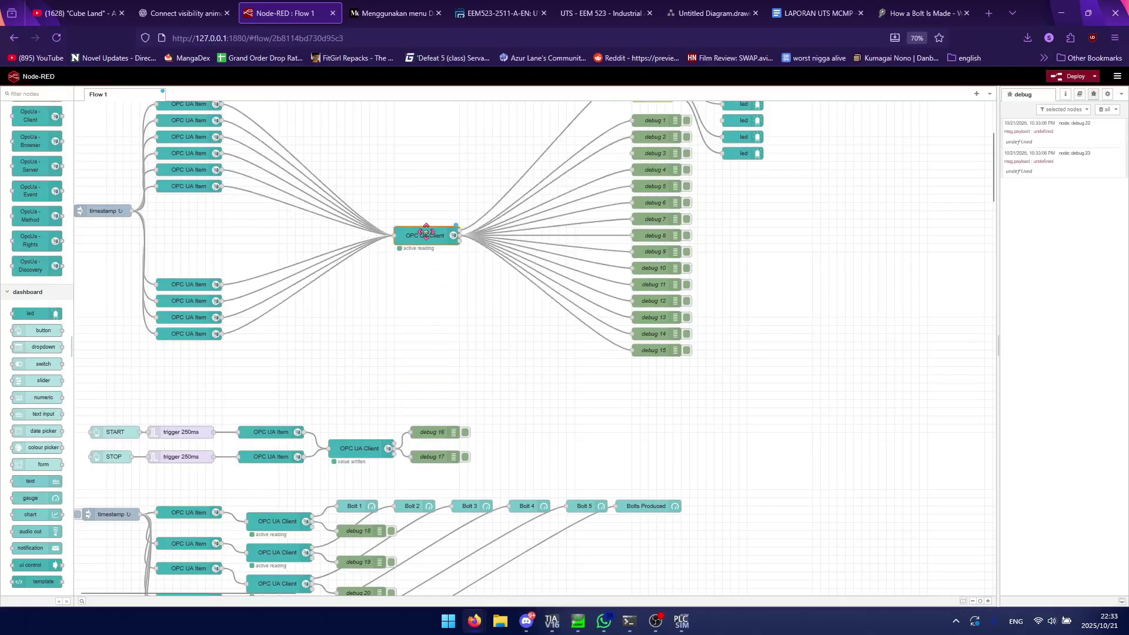
Move the lower four OPC UA Item nodes up directly beneath the upper six to form one continuous column.
left_click_drag(152, 258, 236, 341)
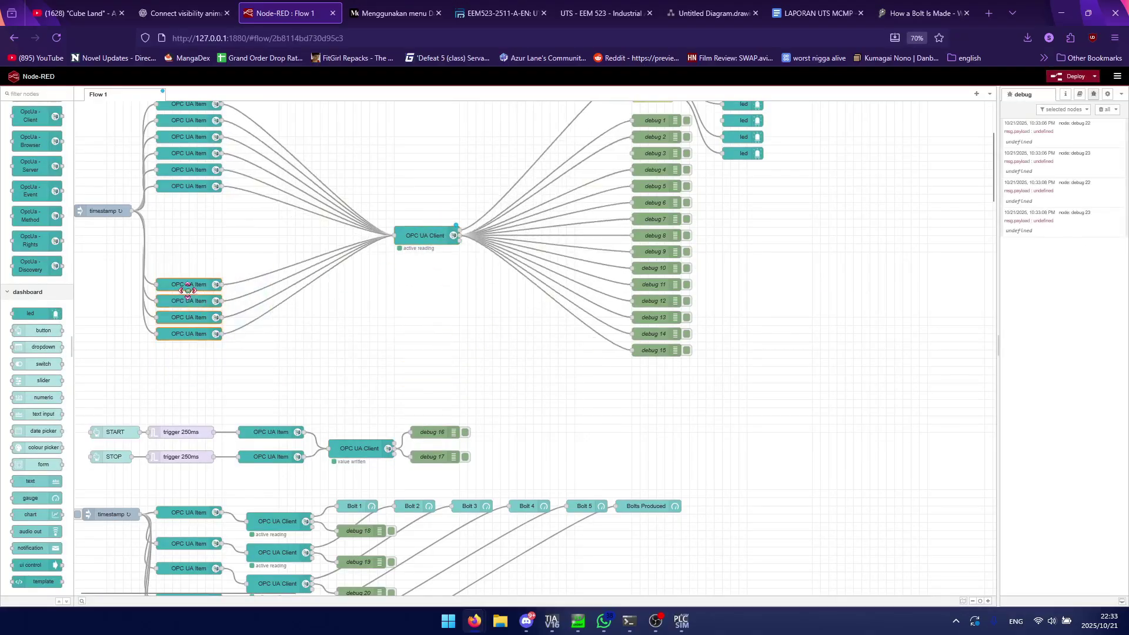
left_click_drag(194, 290, 194, 208)
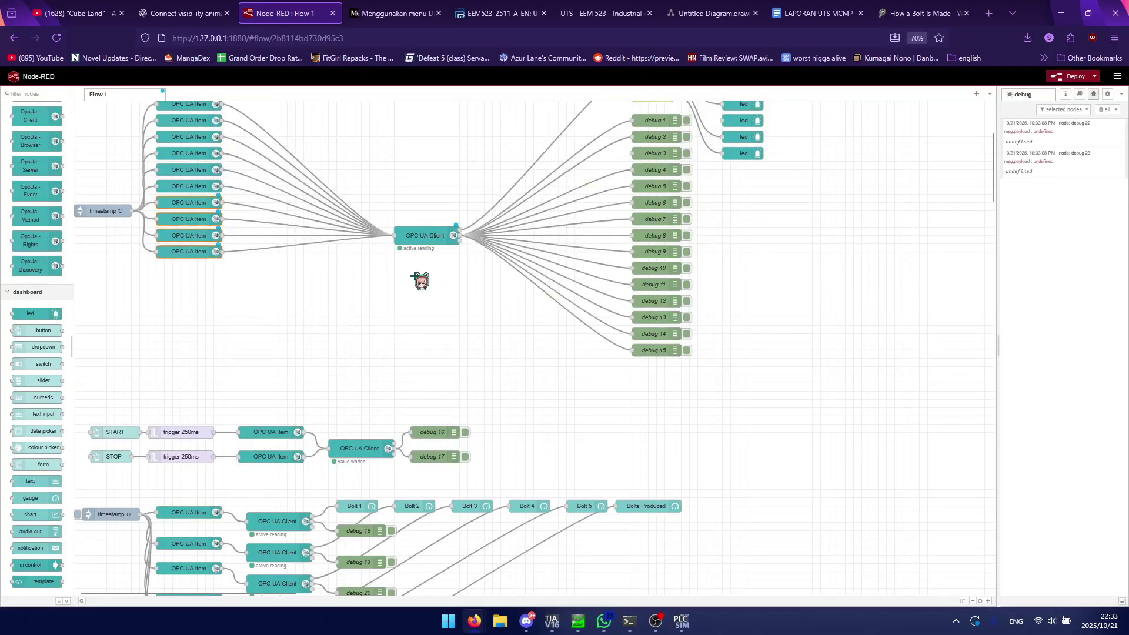
left_click(398, 221)
Review the START/STOP and bolt counter sections of the flow and clear the debug messages.
scroll(481, 316, "down", 1)
scroll(480, 312, "down", 3)
scroll(459, 219, "up", 6)
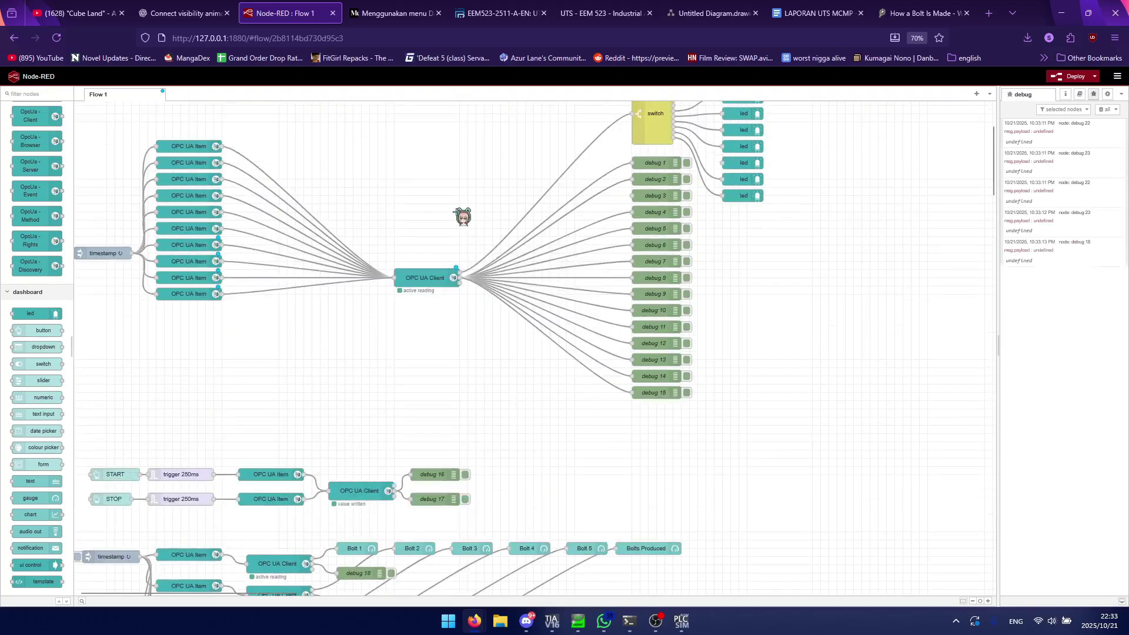
scroll(529, 330, "down", 5)
scroll(552, 373, "down", 4)
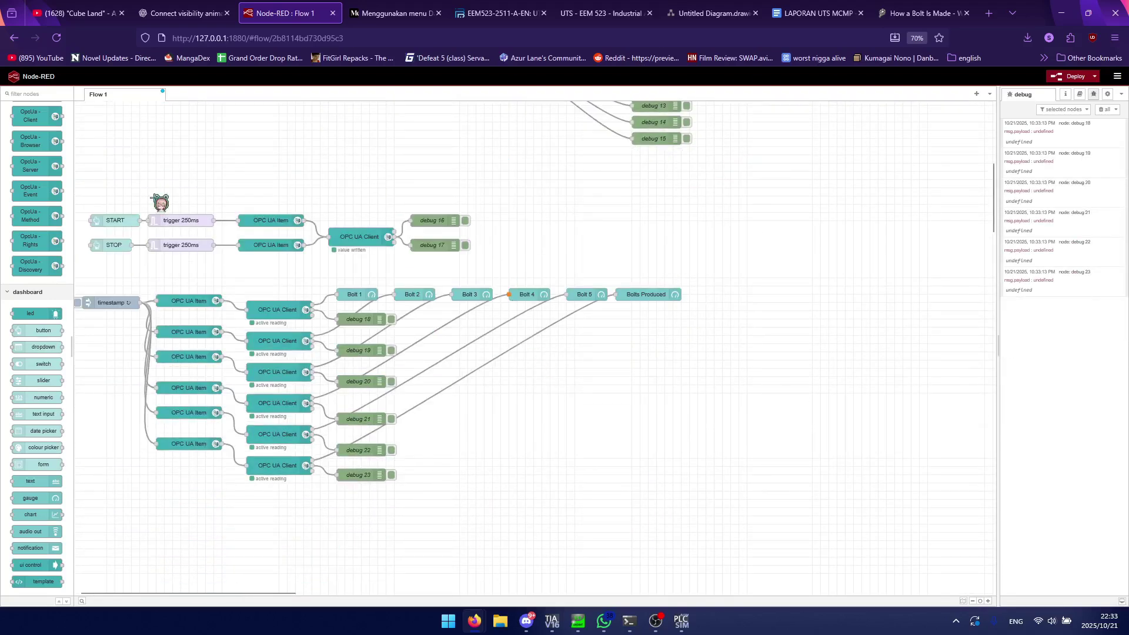
key("ctrl+alt+l")
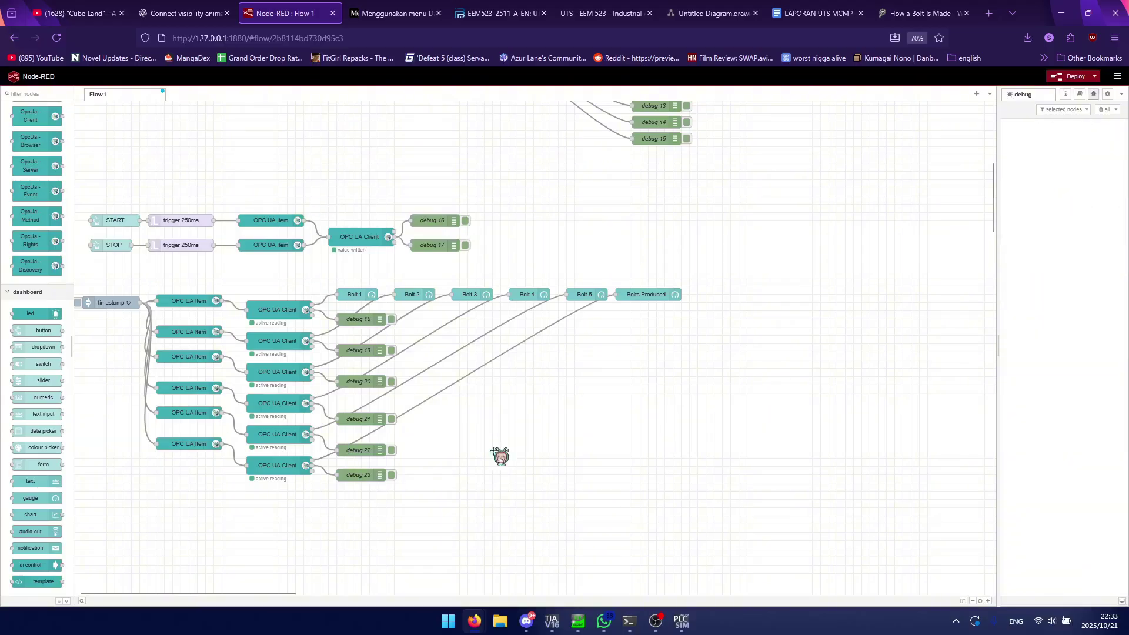
Move the whole START and STOP node group up, closer to the main OPC UA Client section.
scroll(403, 304, "up", 9)
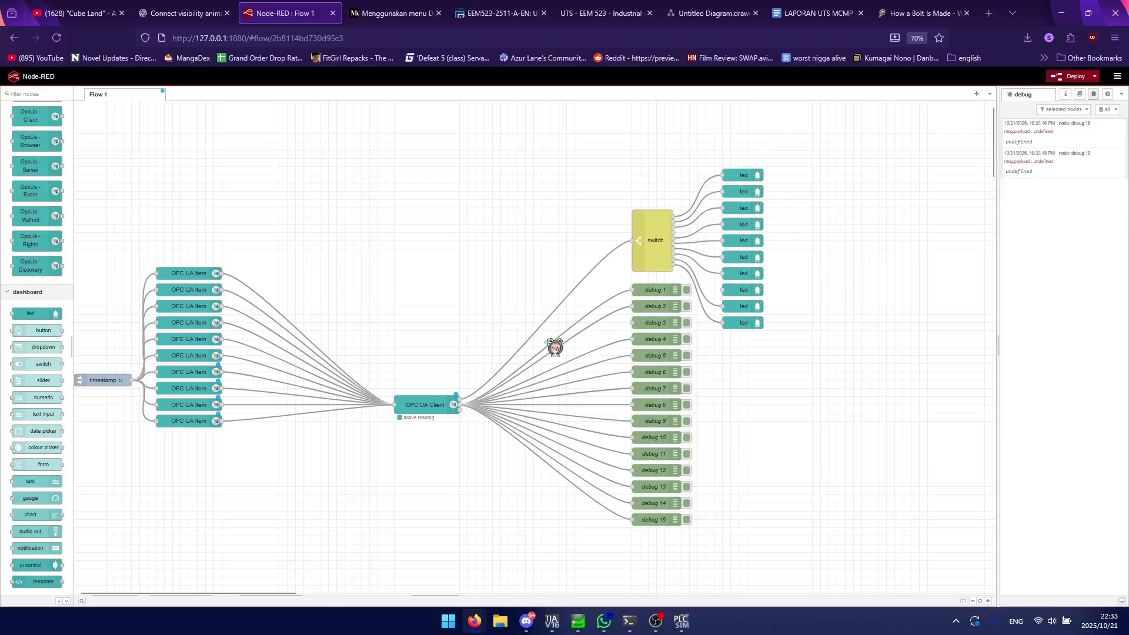
scroll(599, 502, "down", 8)
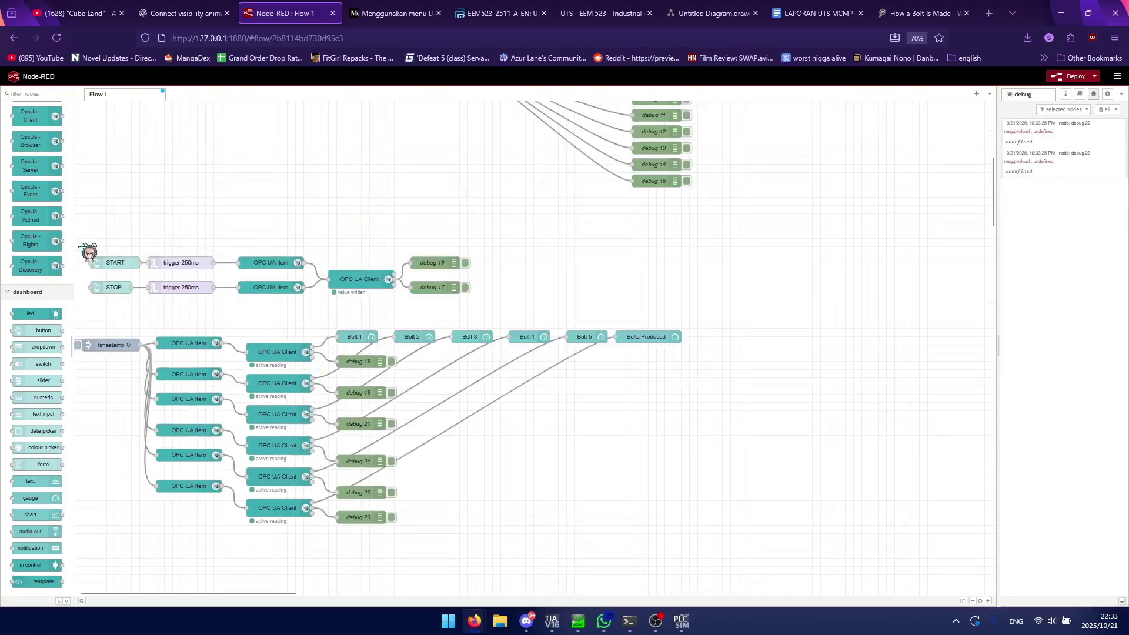
left_click_drag(79, 250, 553, 310)
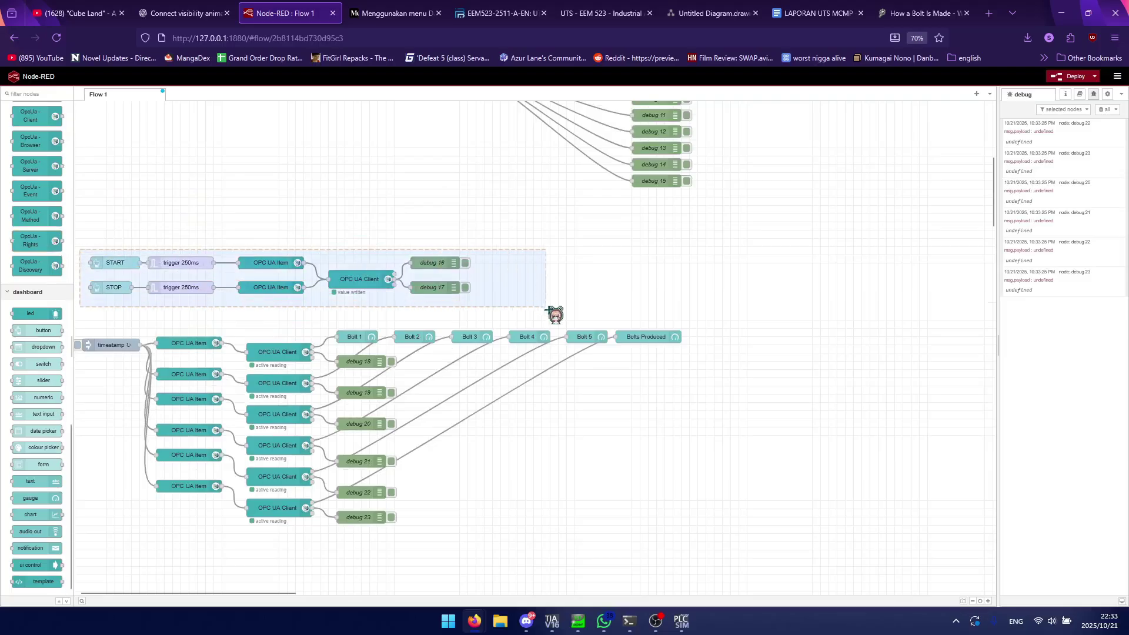
left_click_drag(359, 279, 358, 171)
scroll(222, 378, "up", 1)
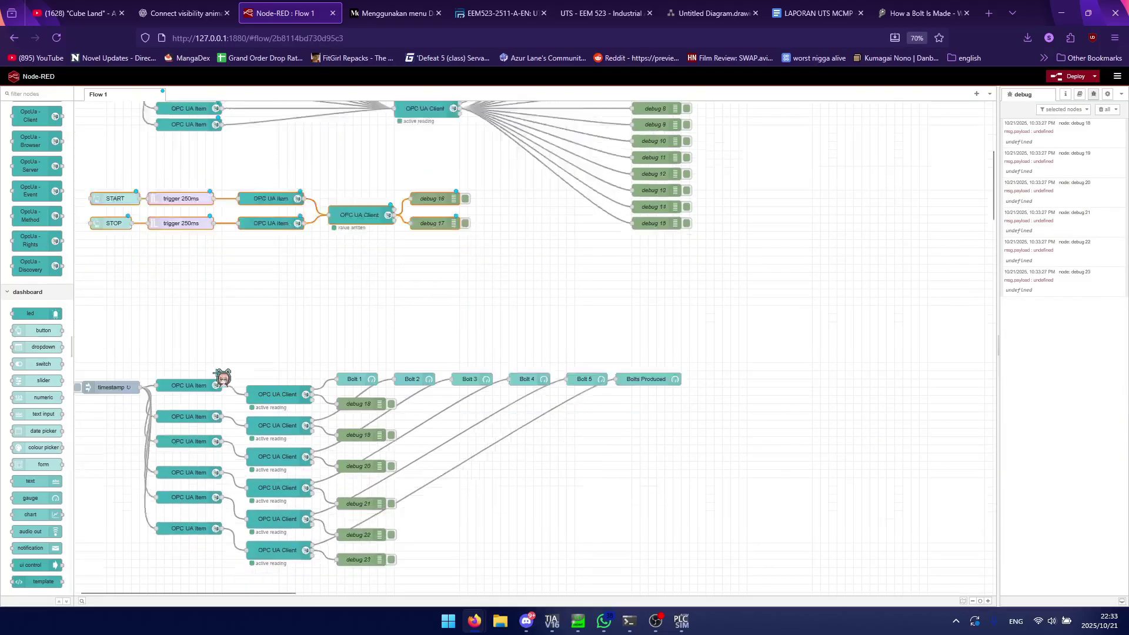
Move the entire bolt counter node group up, directly beneath the START and STOP section of the flow.
scroll(94, 330, "down", 1)
left_click_drag(77, 313, 781, 555)
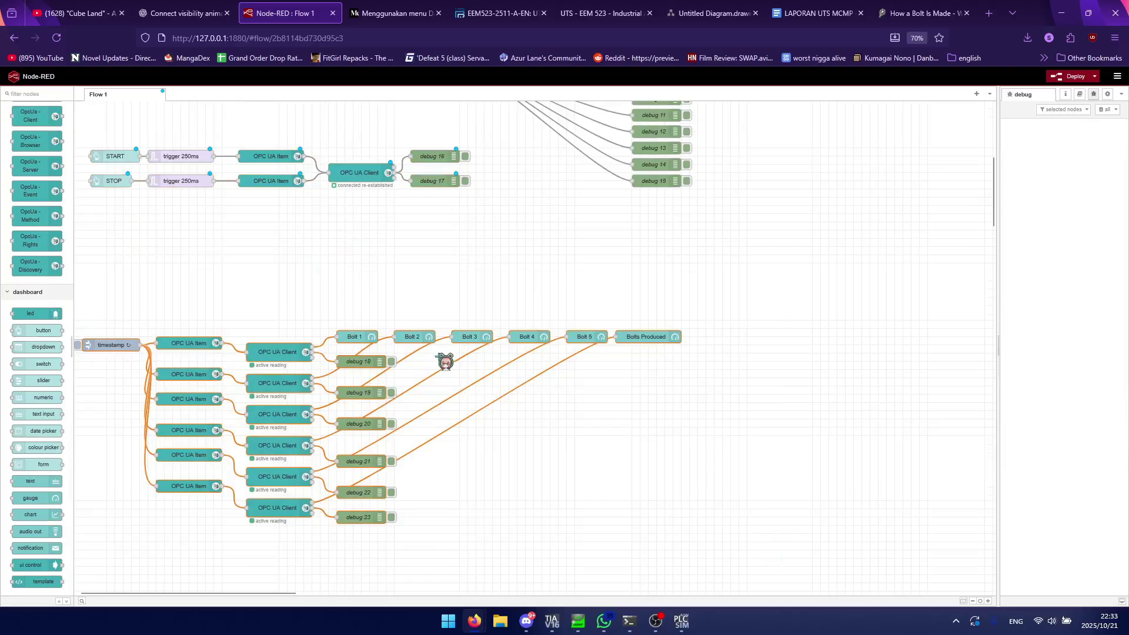
left_click_drag(364, 335, 372, 204)
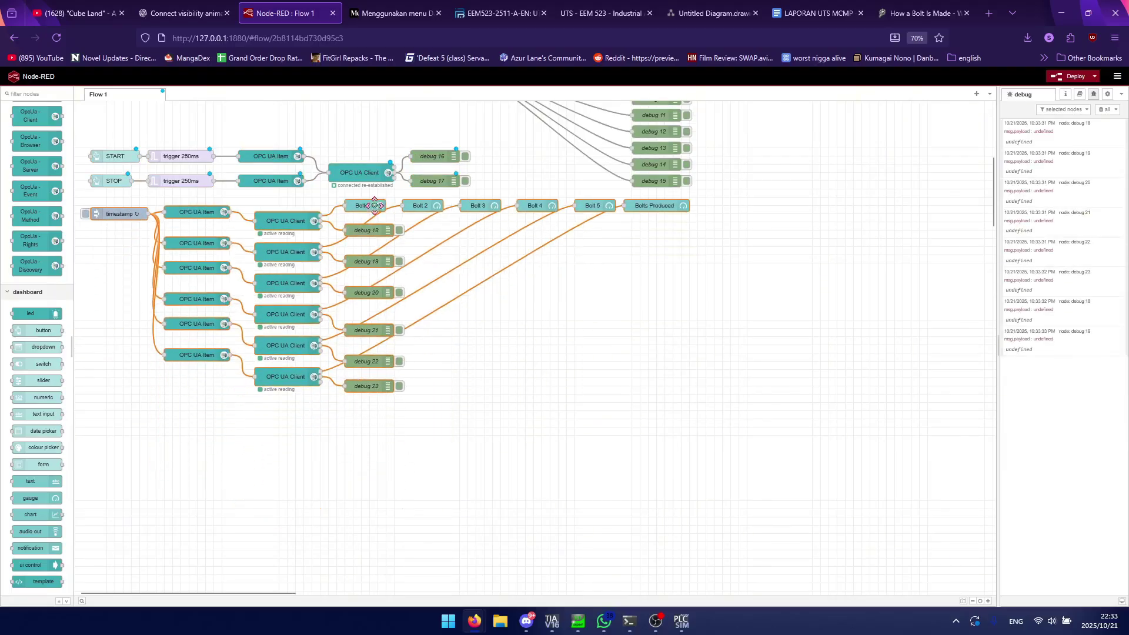
scroll(718, 257, "up", 6)
scroll(712, 257, "down", 2)
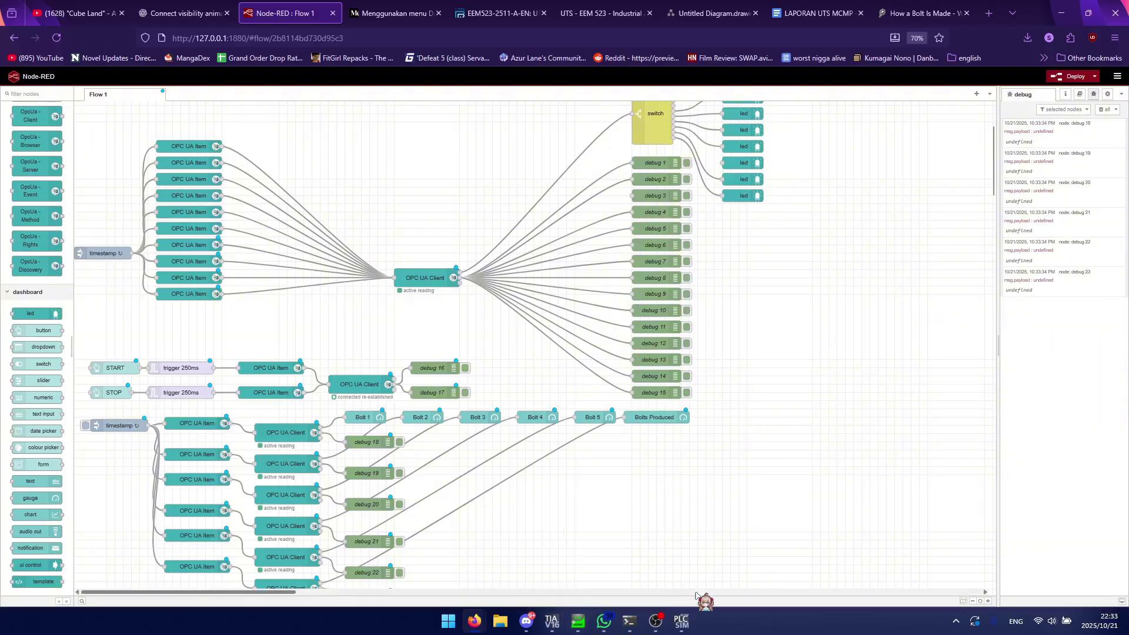
Switch to the Node-RED Dashboard window and arrange it side by side with the TIA Portal window showing Main [OB1].
mouse_move(474, 620)
left_click(581, 573)
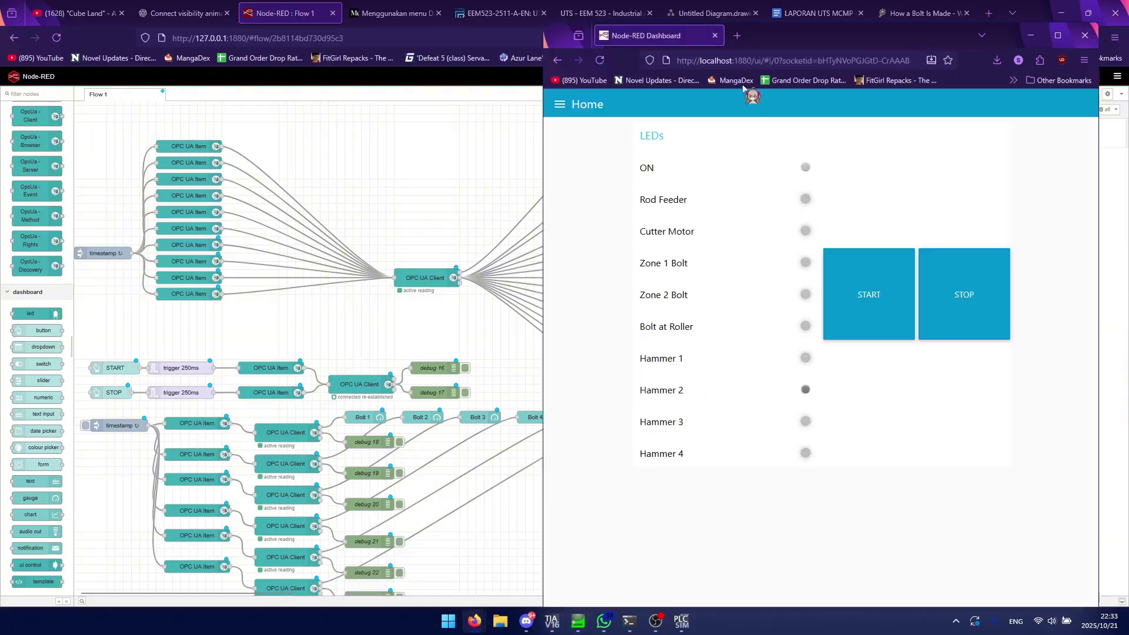
left_click_drag(772, 39, 320, 18)
left_click_drag(278, 16, 276, 17)
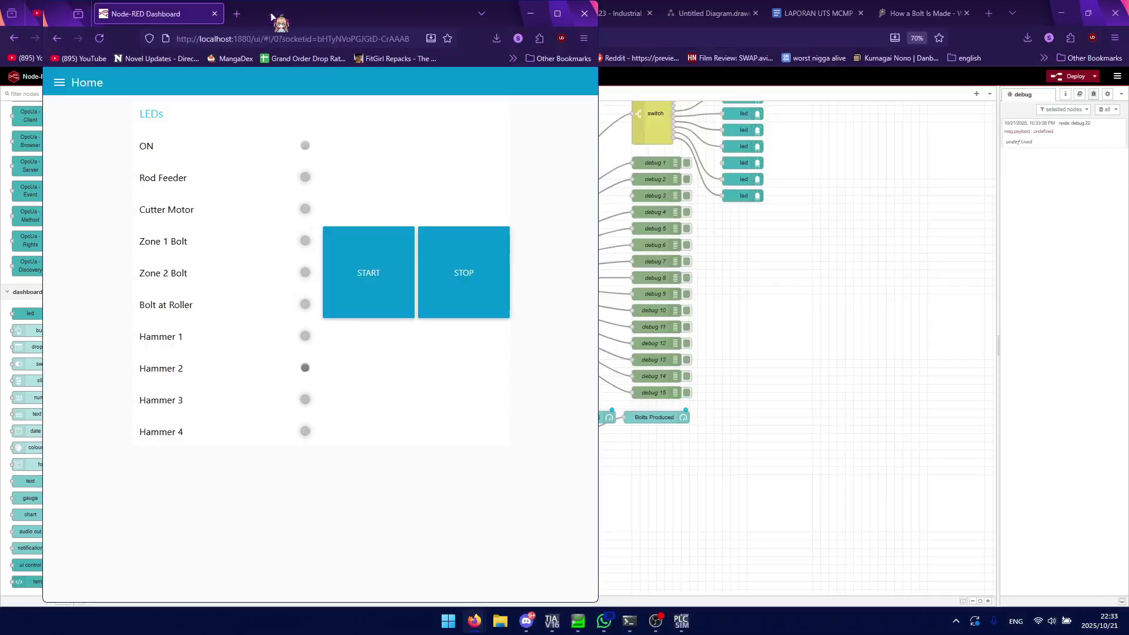
left_click(578, 620)
left_click(551, 620)
left_click_drag(387, 29, 762, 50)
left_click(96, 82)
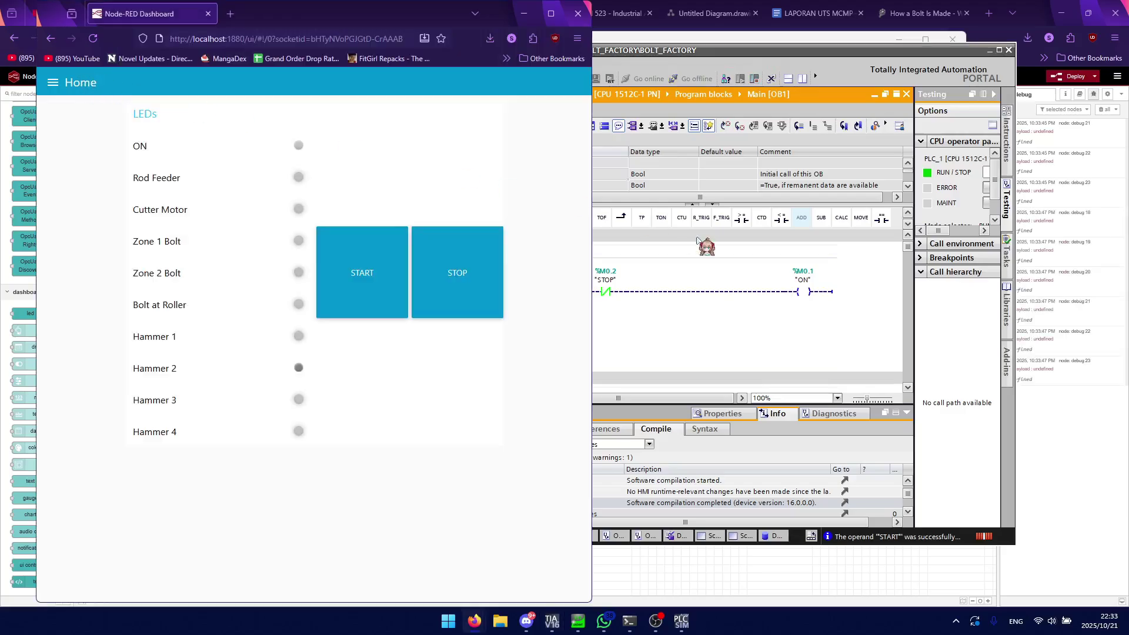
left_click_drag(657, 52, 846, 41)
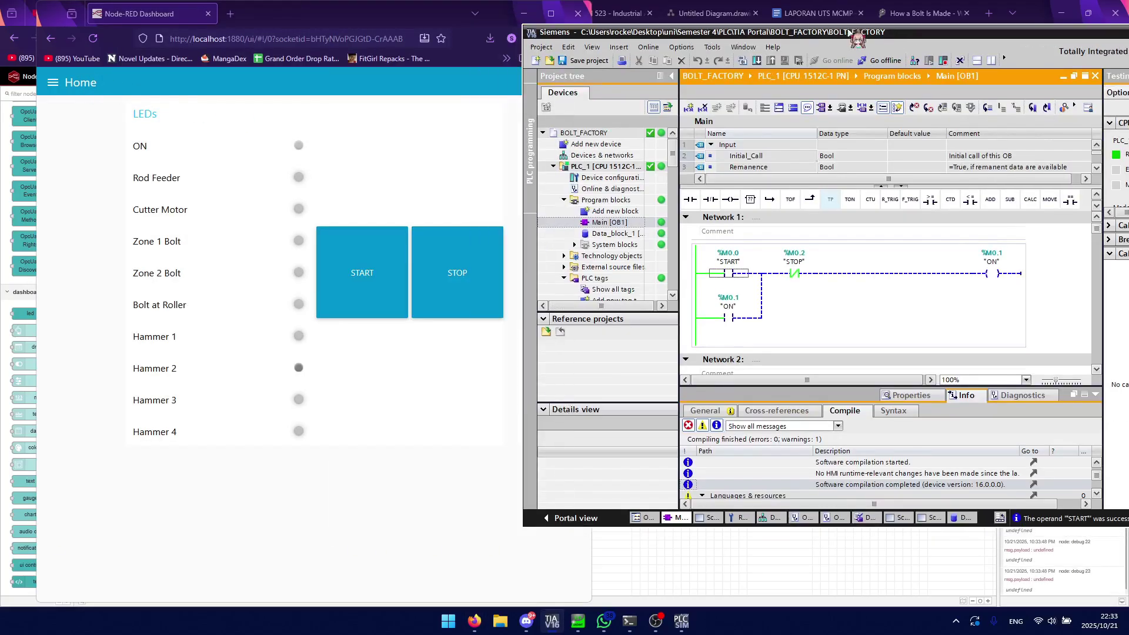
Start the bolt process from the dashboard's Home page, observe the LEDs, and open the Counters page.
left_click(356, 21)
left_click(370, 273)
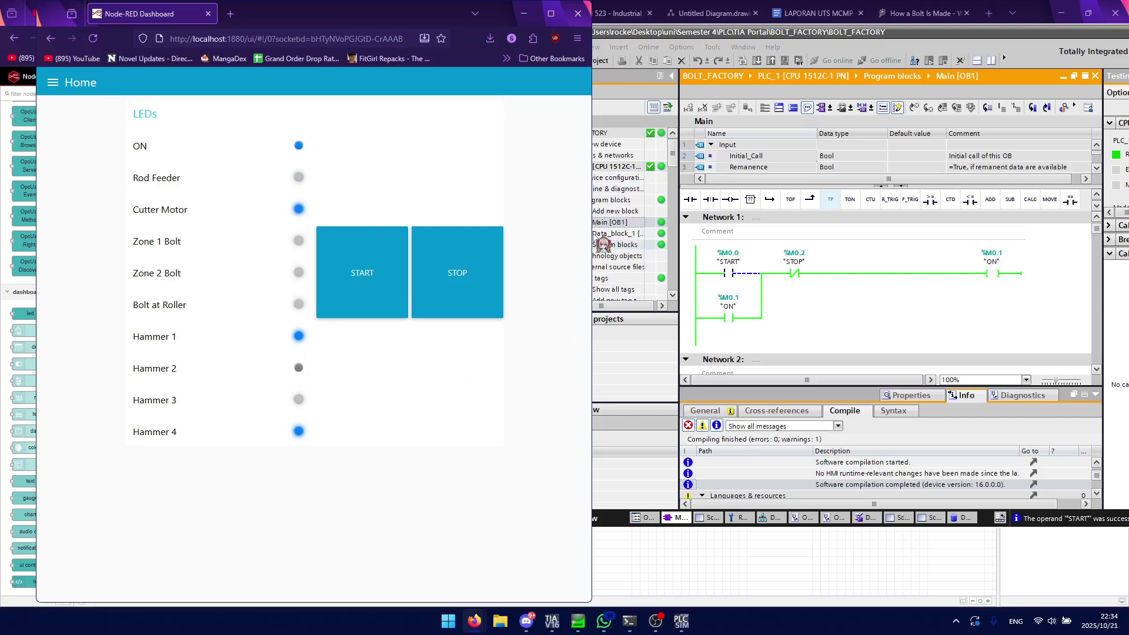
left_click(59, 84)
left_click(117, 139)
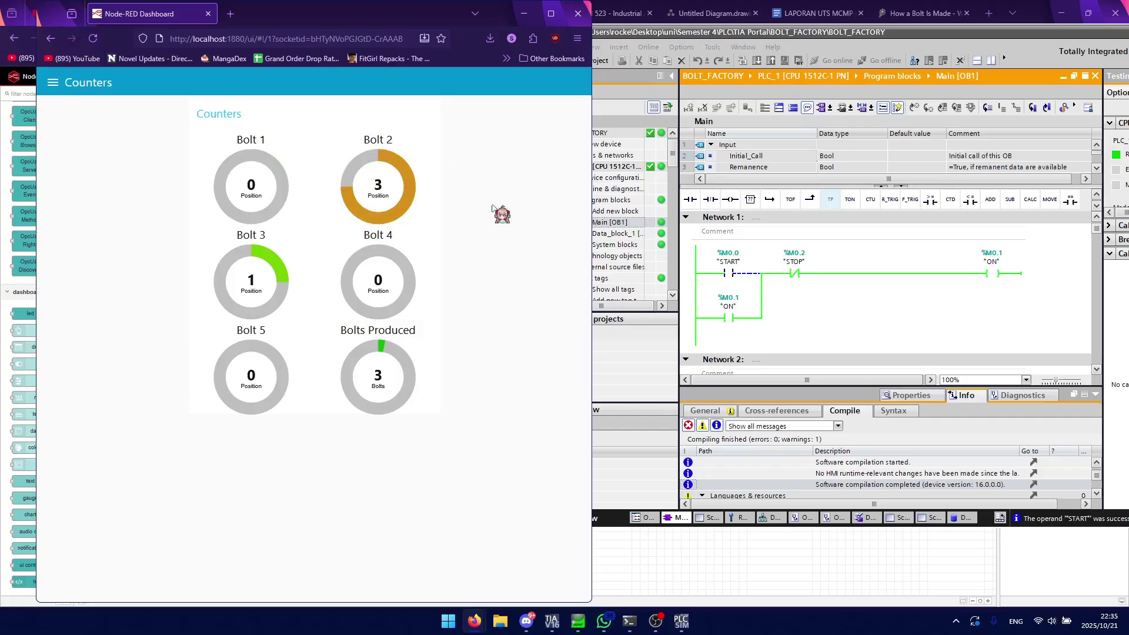
left_click(782, 340)
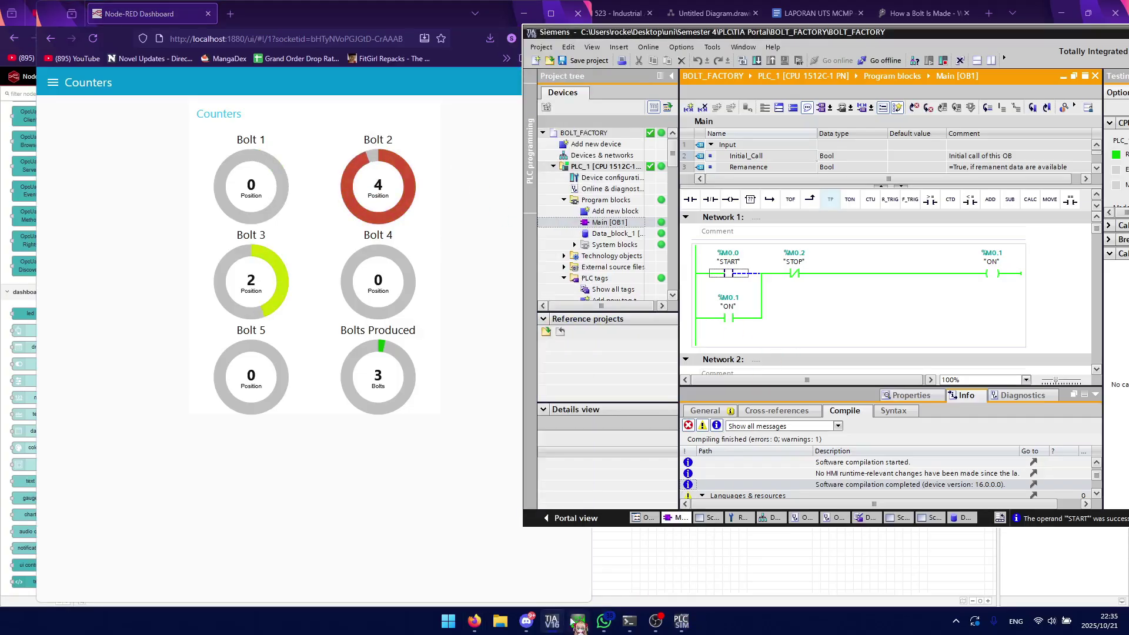
left_click(513, 389)
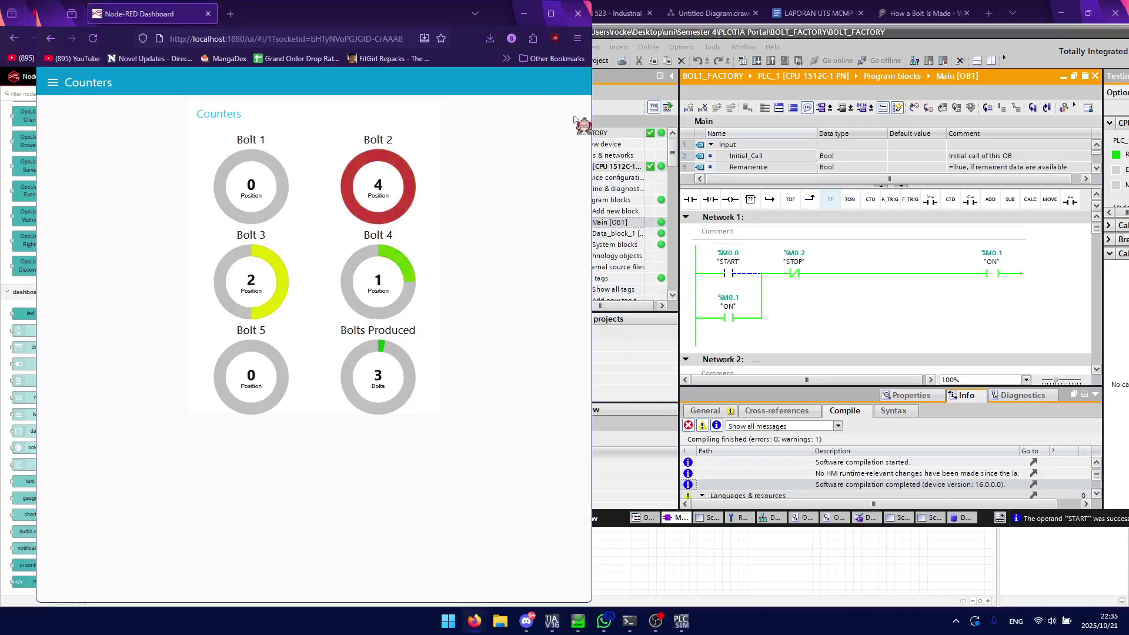
left_click(779, 274)
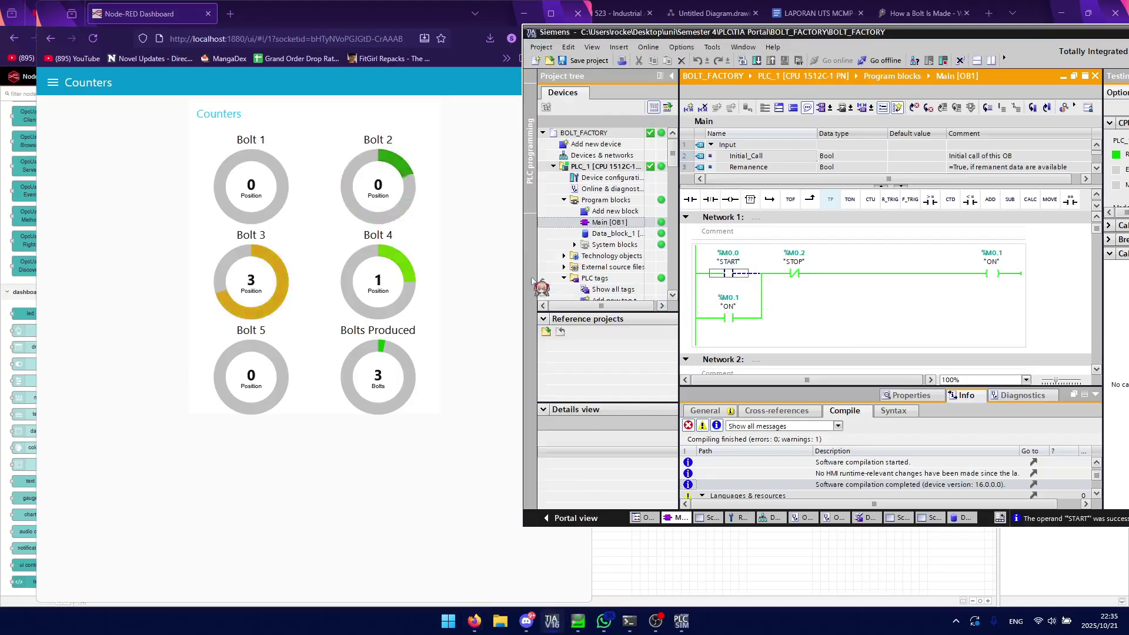
Return the dashboard to the Home page and stop the bolt process.
left_click(53, 82)
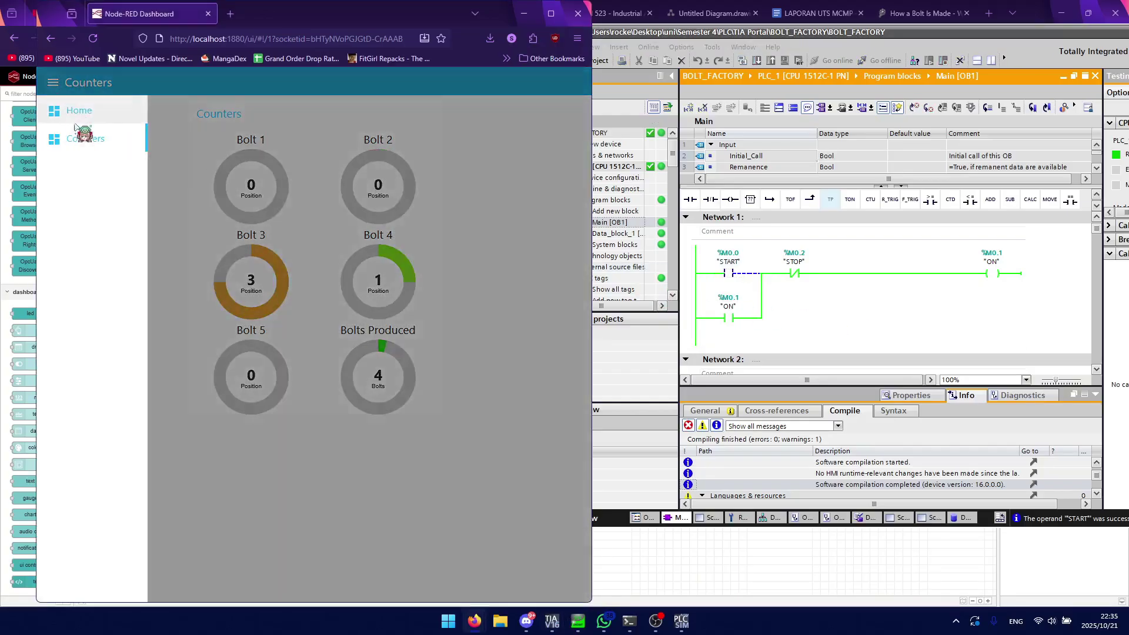
left_click(80, 110)
left_click(458, 272)
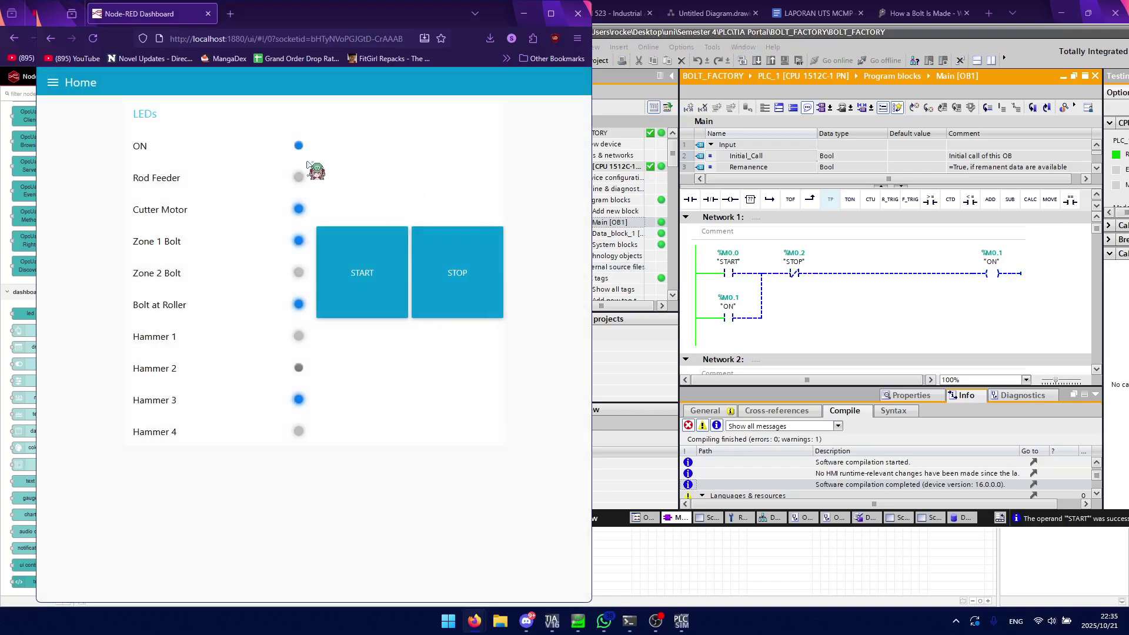
Examine the ladder logic of Main [OB1] in TIA Portal from Network 1 through Network 9.
left_click(900, 328)
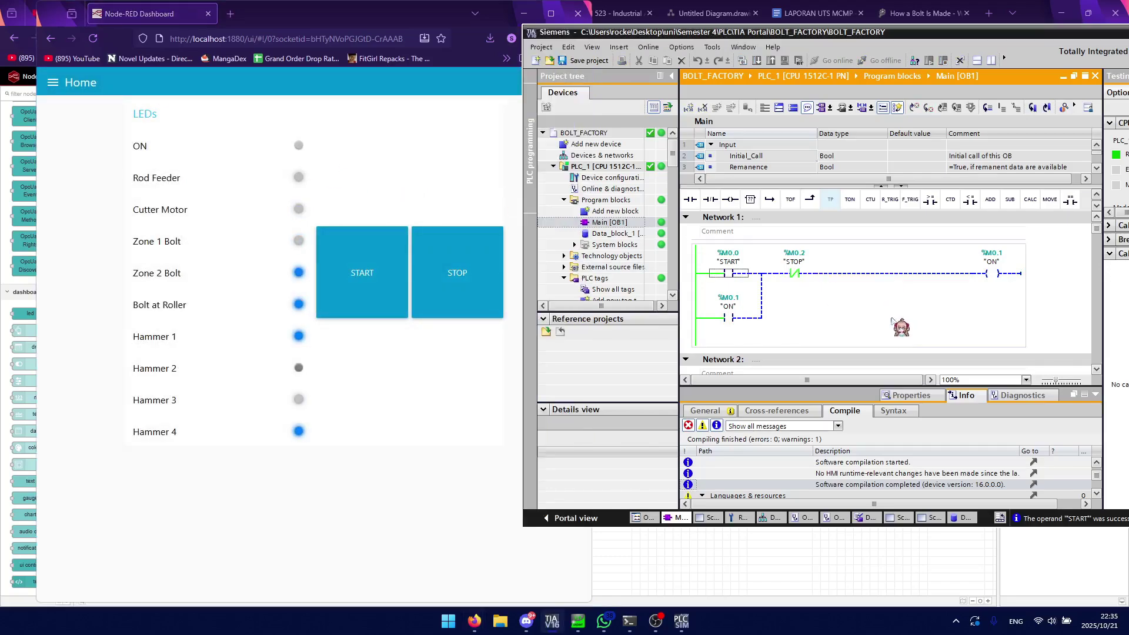
scroll(782, 337, "down", 6)
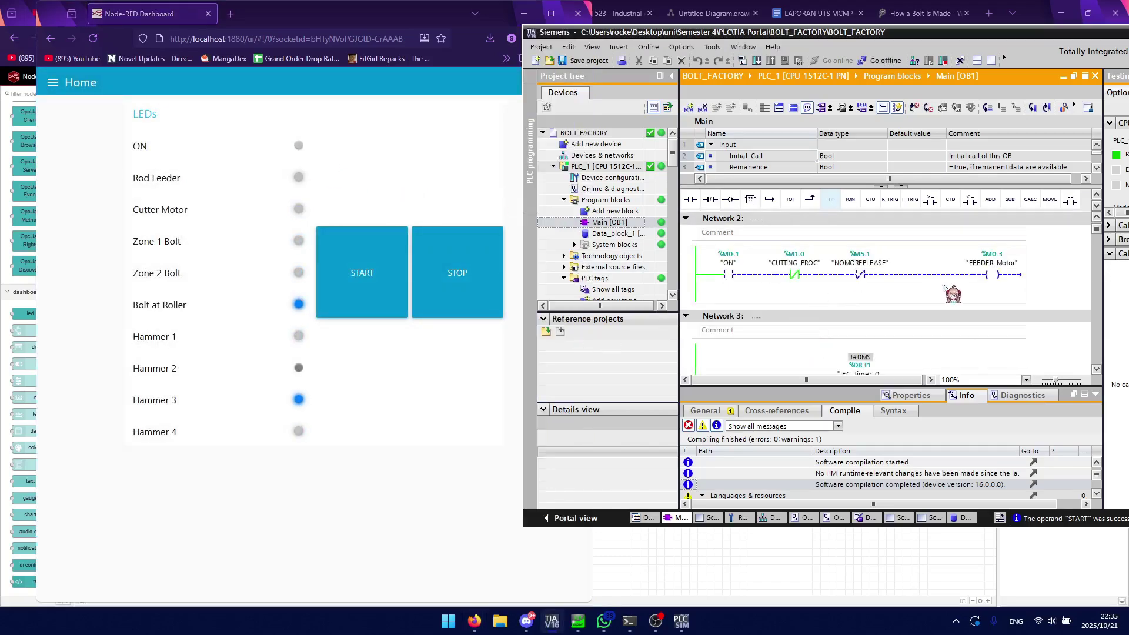
scroll(870, 311, "down", 8)
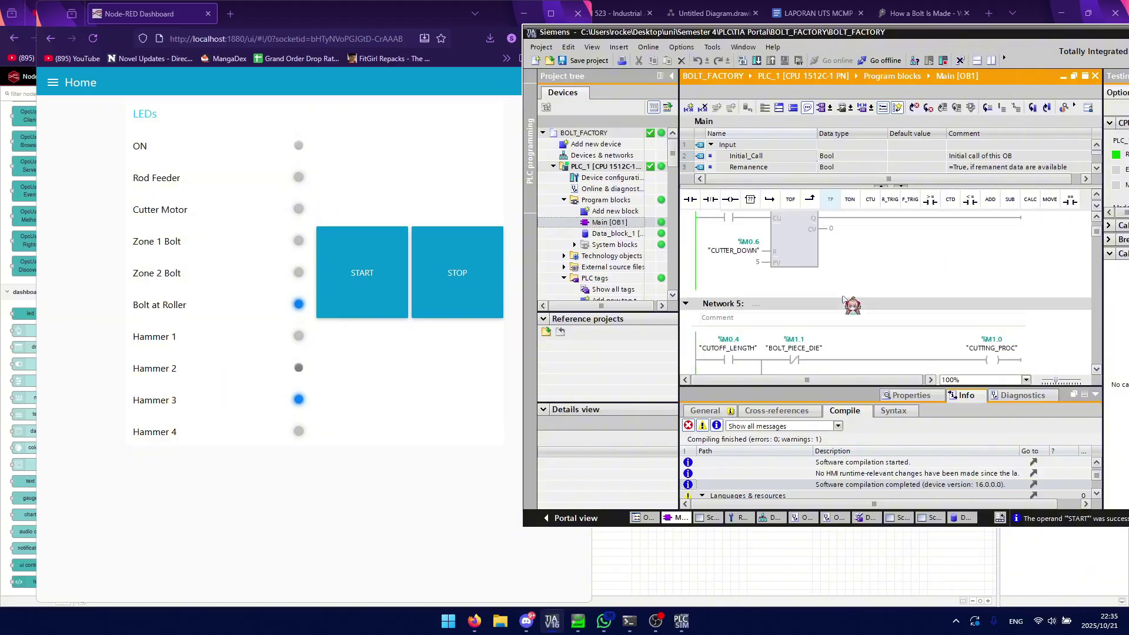
scroll(955, 302, "down", 5)
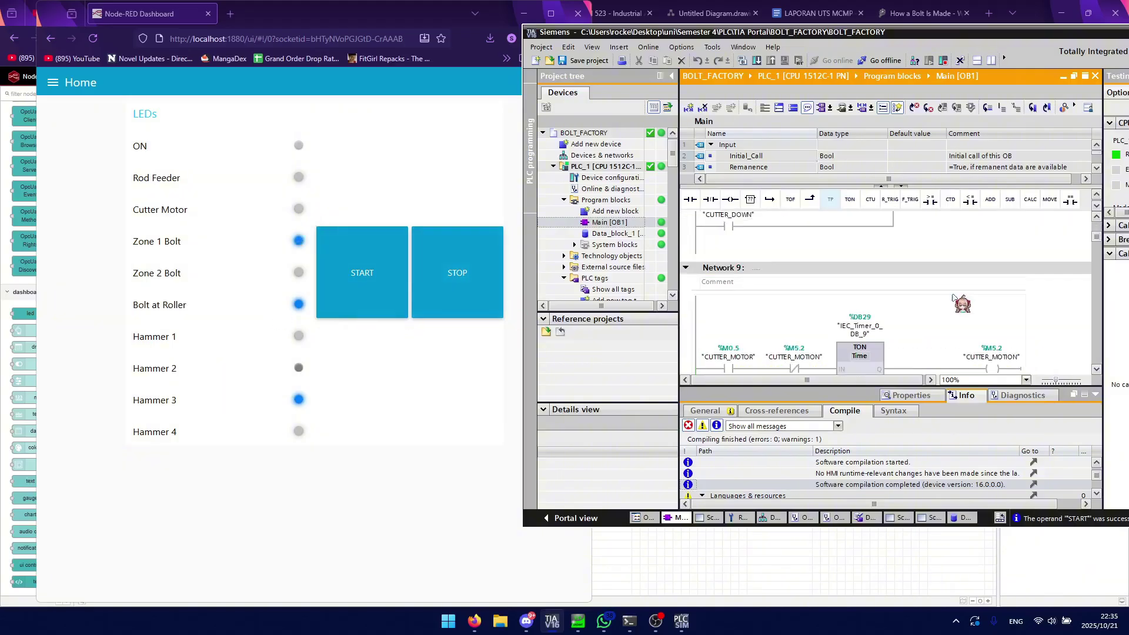
scroll(953, 296, "up", 13)
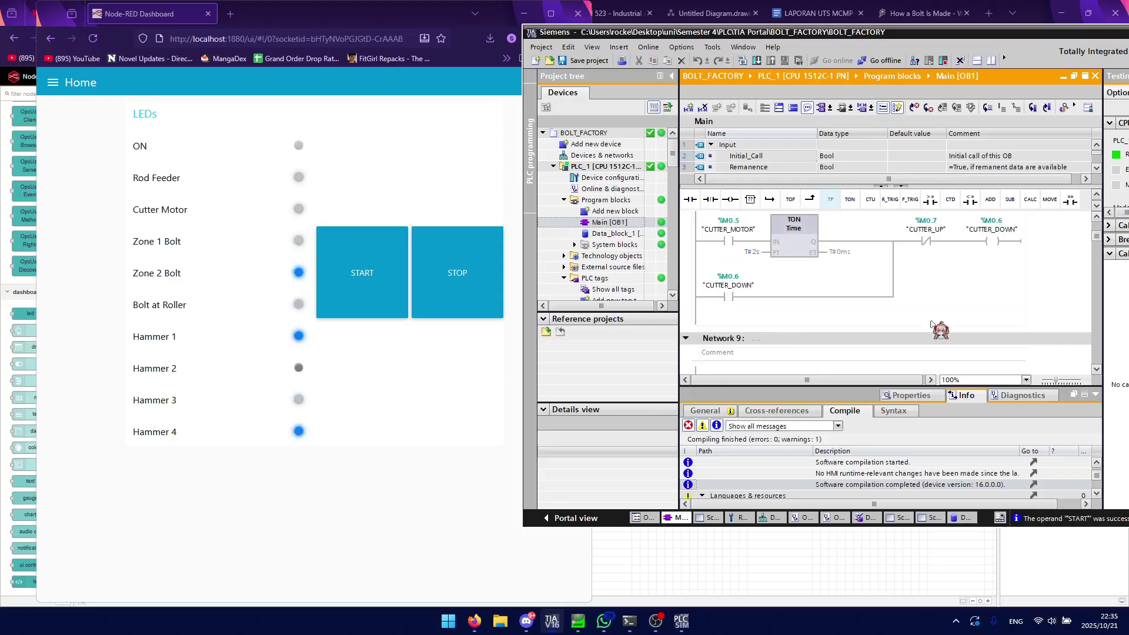
scroll(935, 333, "up", 5)
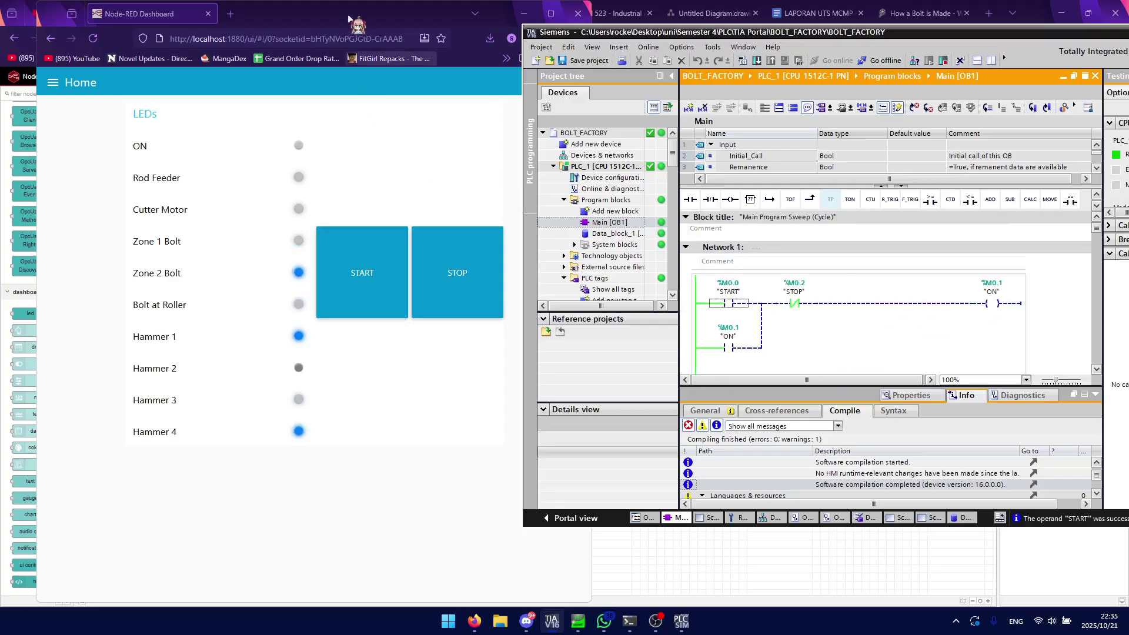
Switch to the draw.io diagram in the main browser window and review the bolt process flowchart.
left_click(404, 164)
left_click(725, 23)
left_click(729, 12)
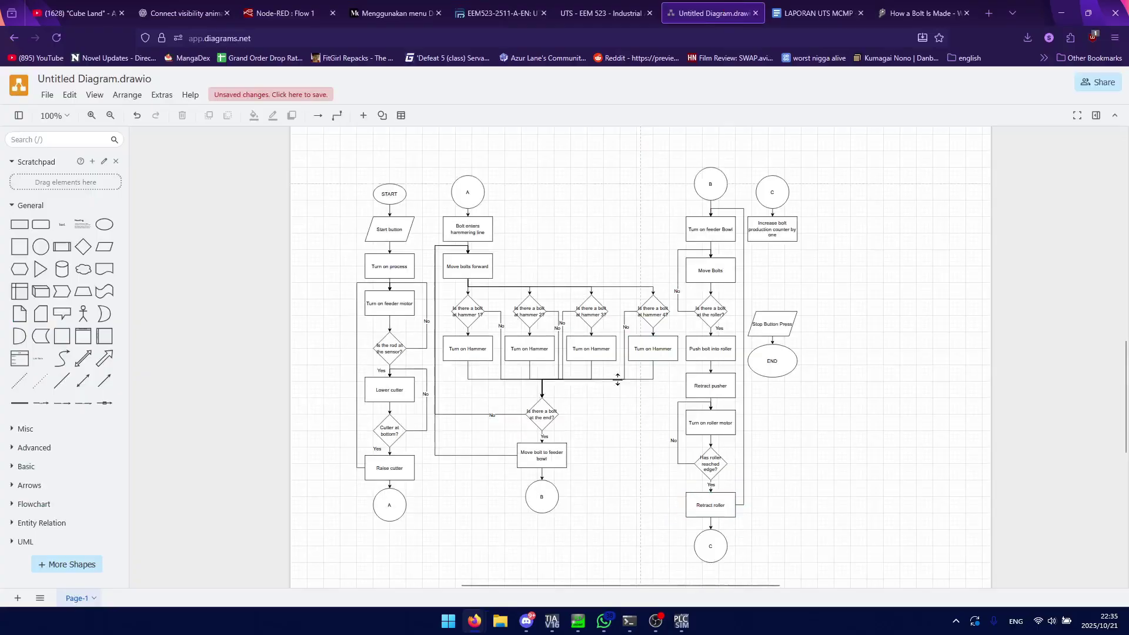
scroll(617, 376, "down", 1)
left_click_drag(341, 150, 831, 506)
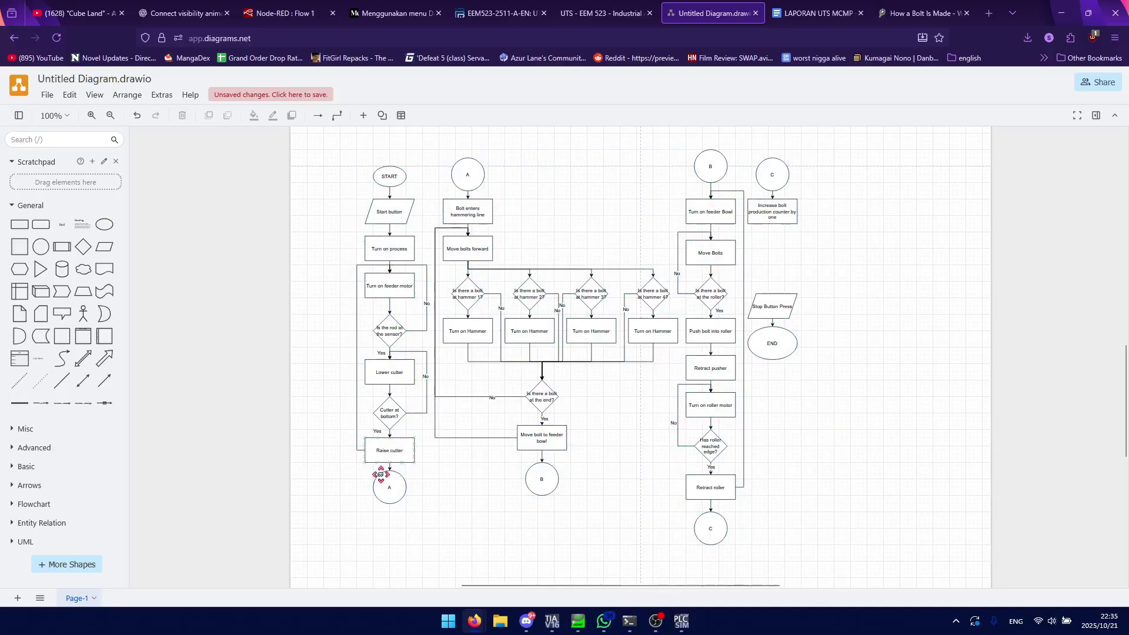
Open the UTS EEM 523 exam PDF and find the bolt manufacturing system scenario.
key("ctrl+shift+Tab")
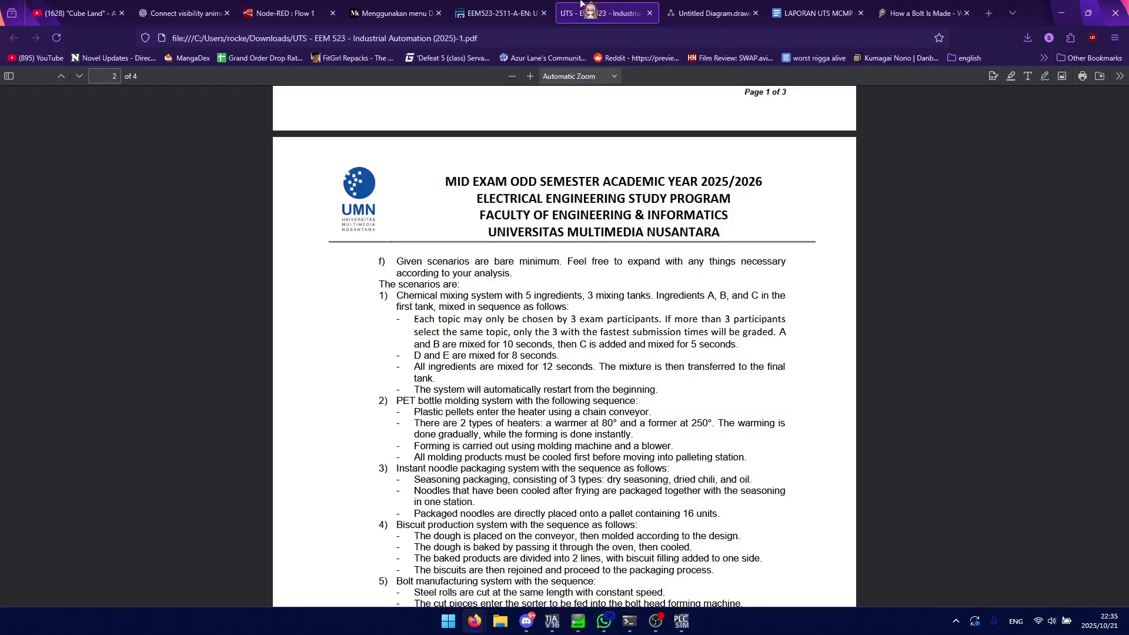
key("ctrl+shift+Tab")
key("ctrl+Tab")
scroll(651, 305, "down", 5)
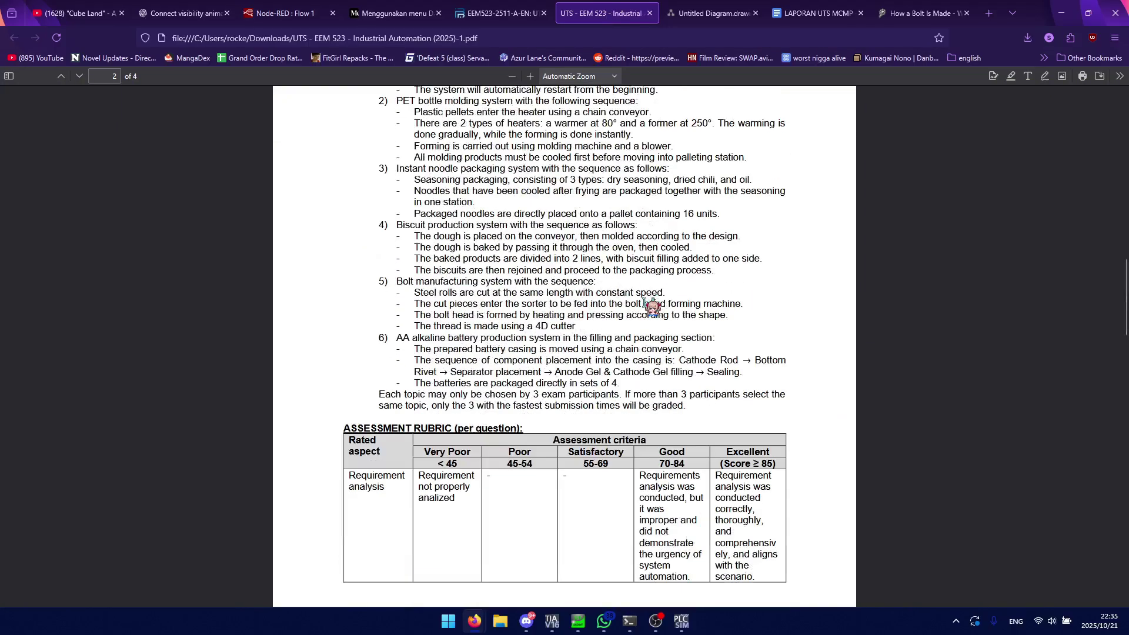